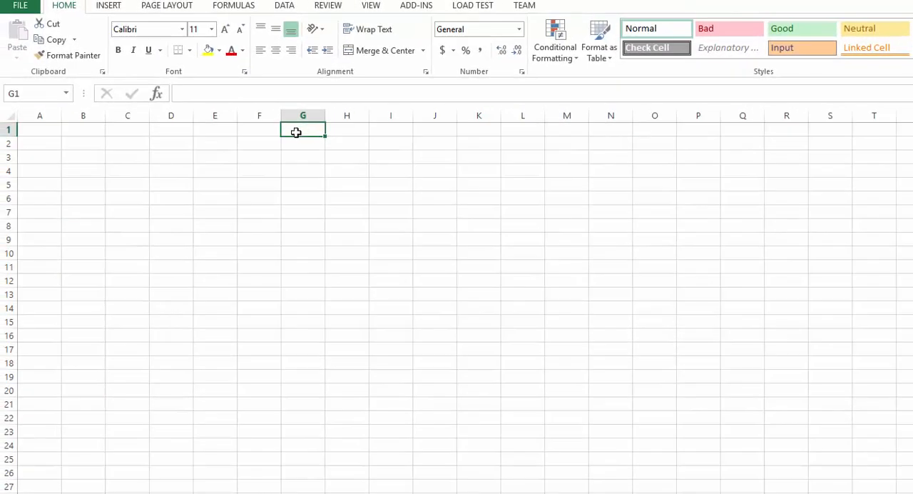
- Merge and center cells G1:M1 and enter the title "What you see in the cell is not always present inside the cell?"
left_click_drag(330, 133, 574, 127)
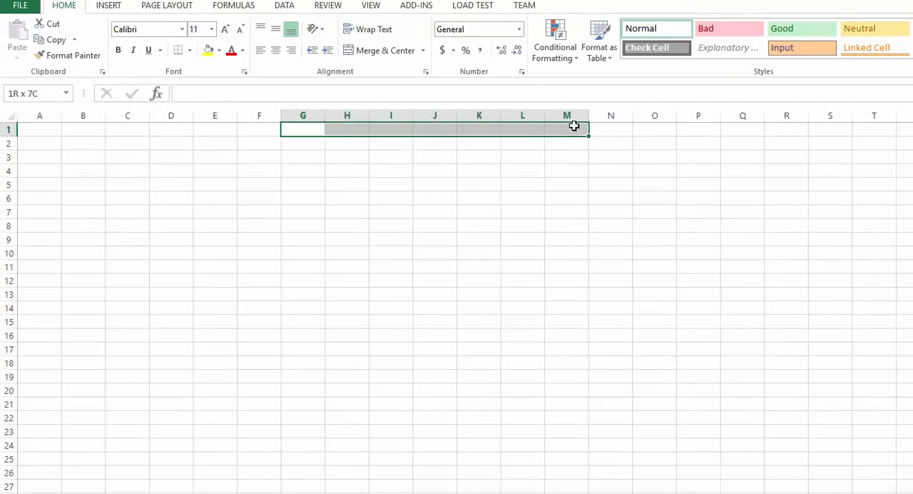
left_click(399, 51)
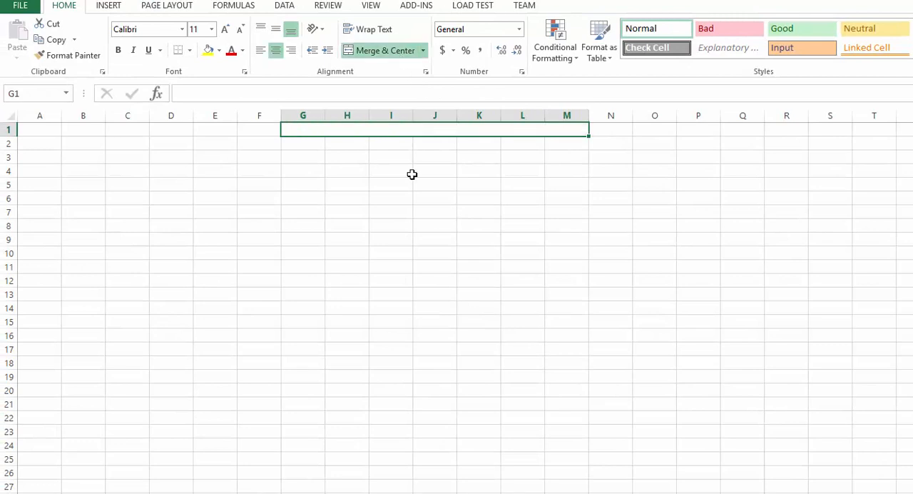
type("What")
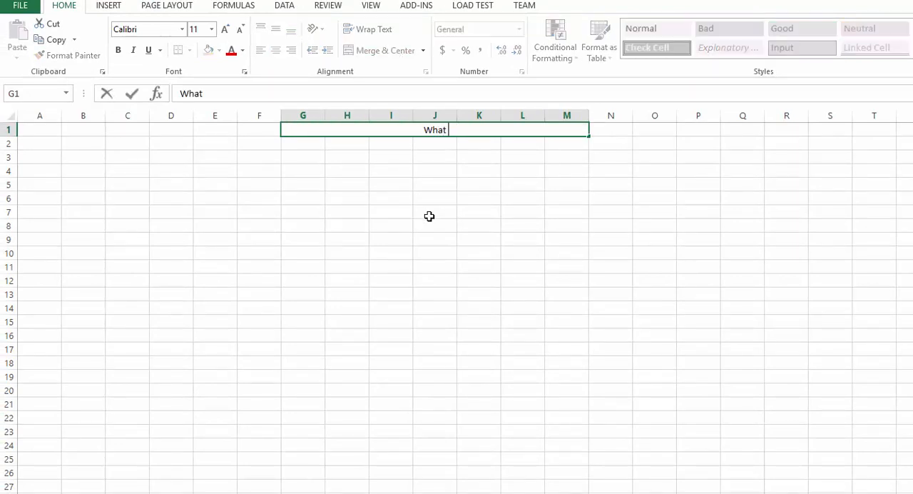
type("you see in the ce")
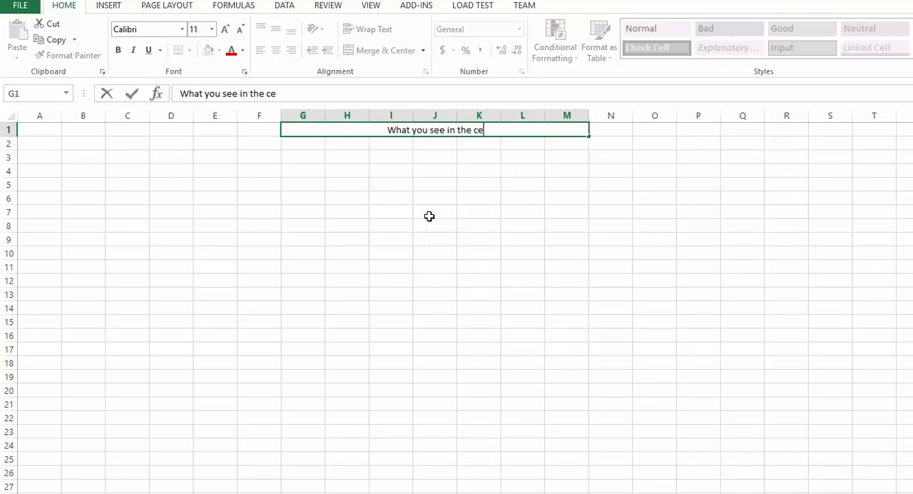
type("ll is noy")
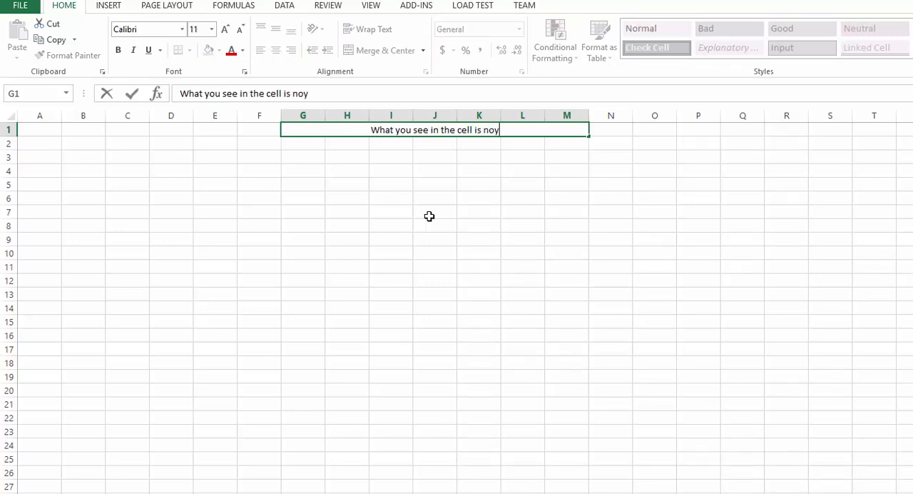
key("BackSpace")
type("t always pree")
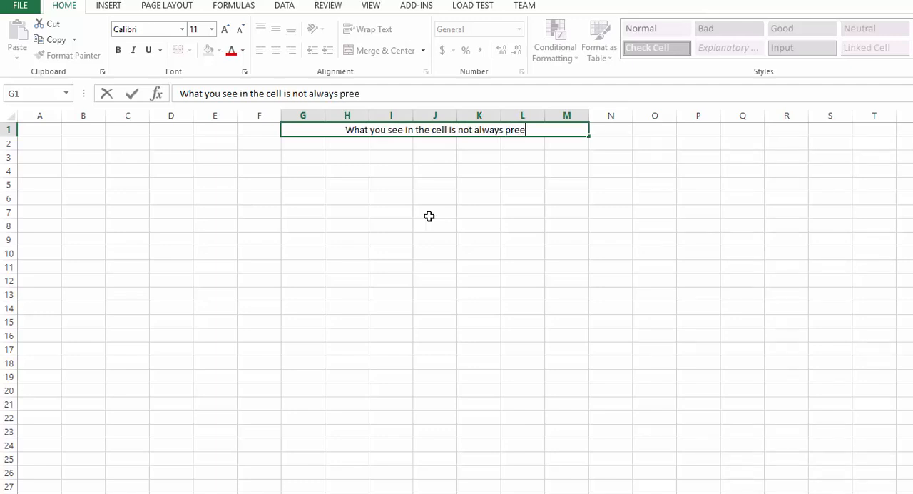
key("BackSpace")
type("se")
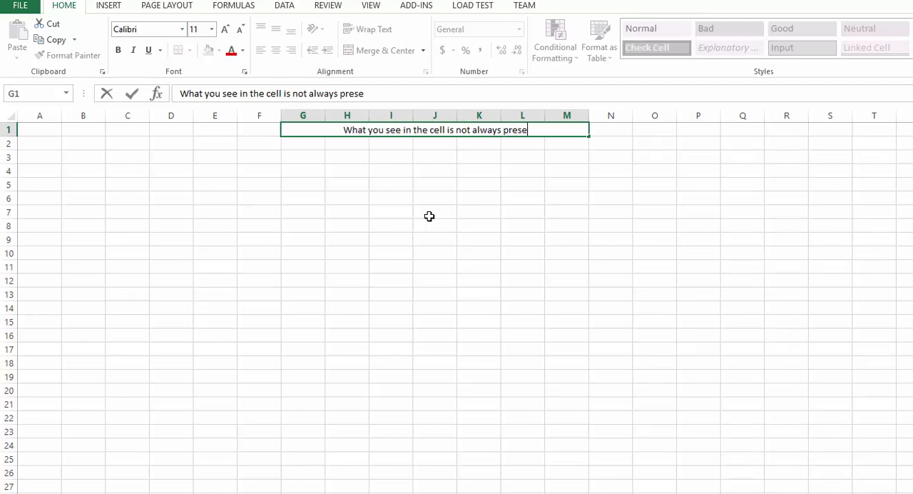
type("nt inside the ")
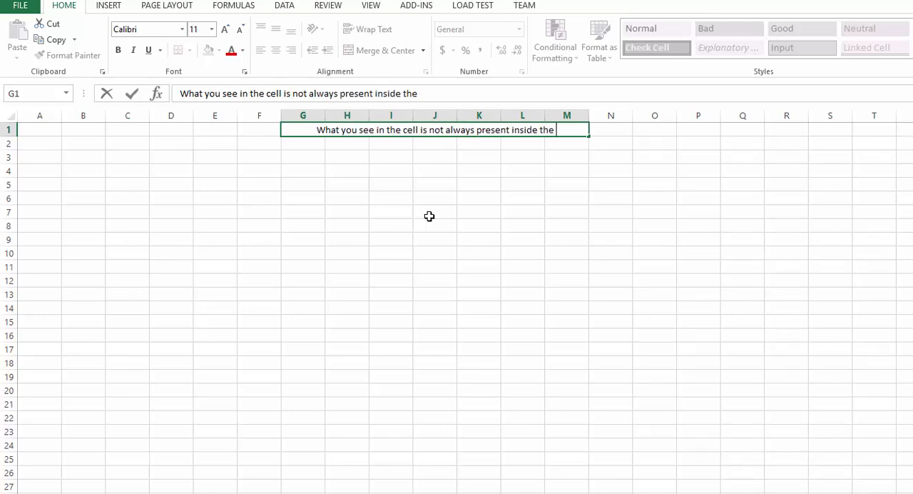
type("cell?")
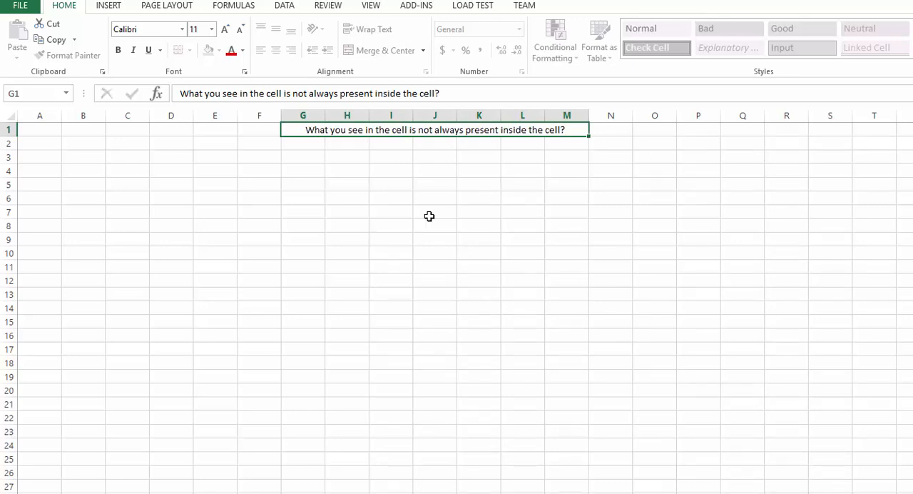
key("Return")
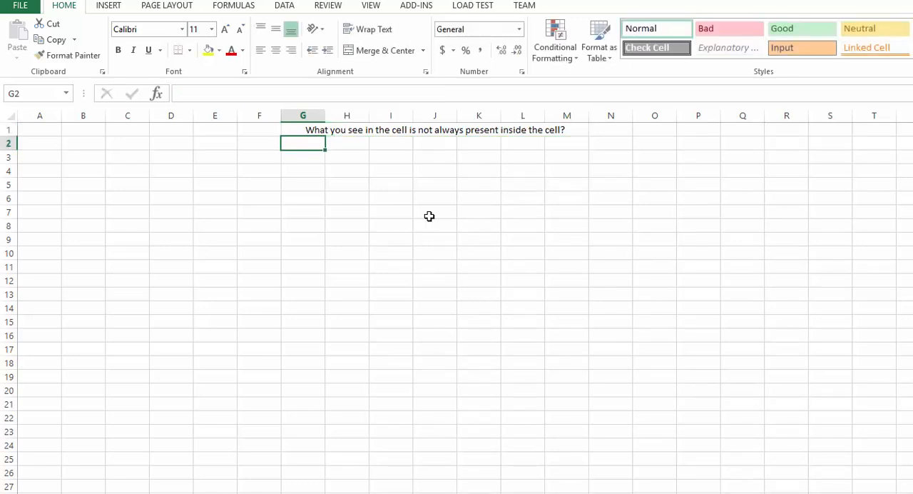
left_click(412, 132)
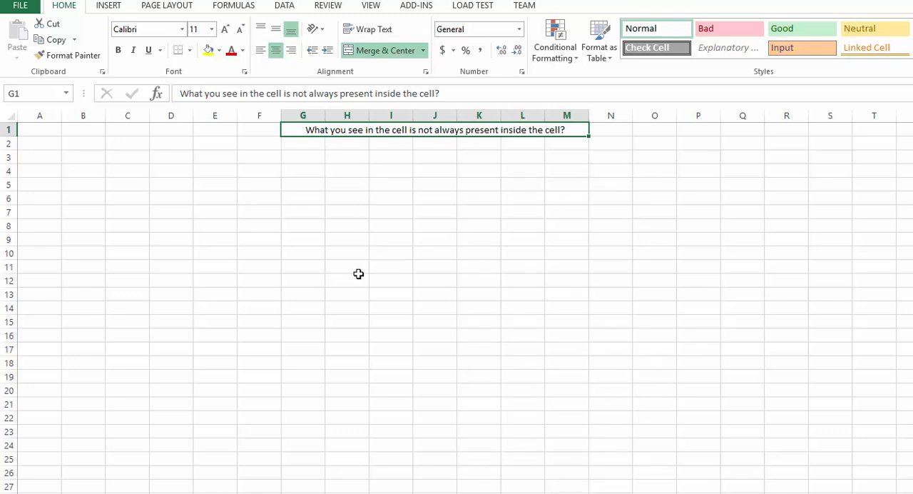
- Enter the number 123 in cell G3 below the merged title
left_click(312, 157)
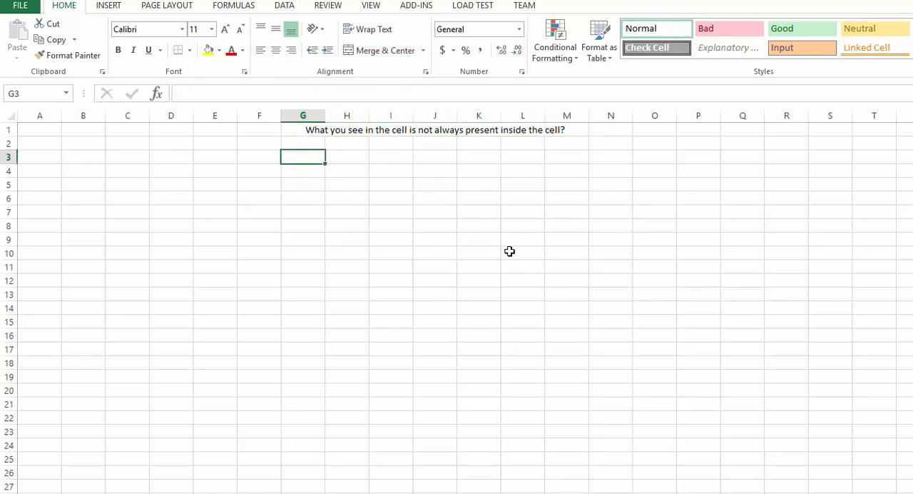
type("123")
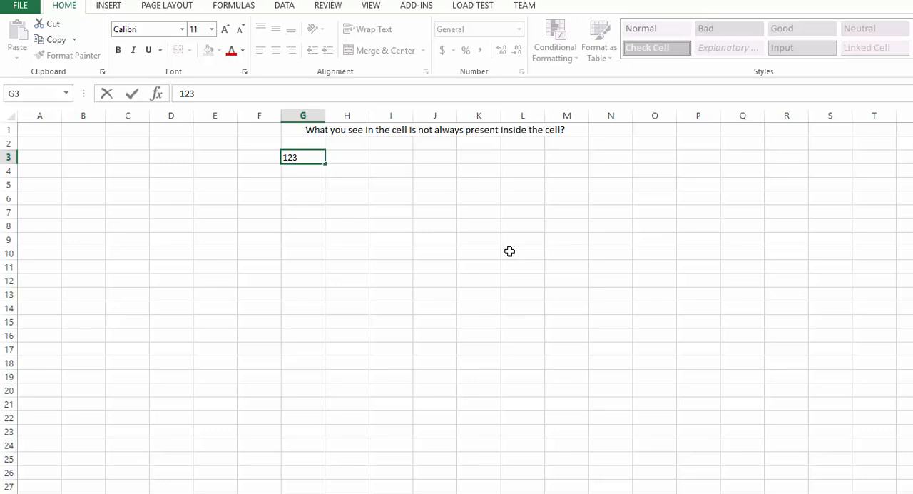
key("Return")
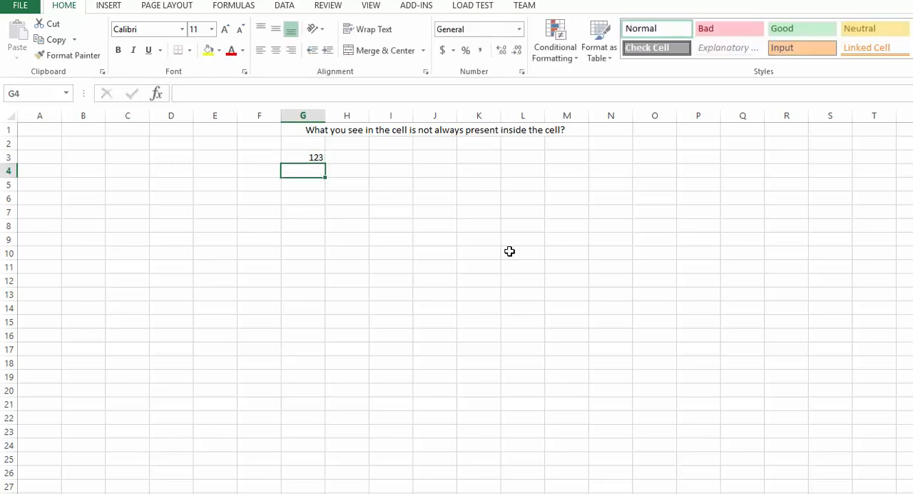
left_click(311, 157)
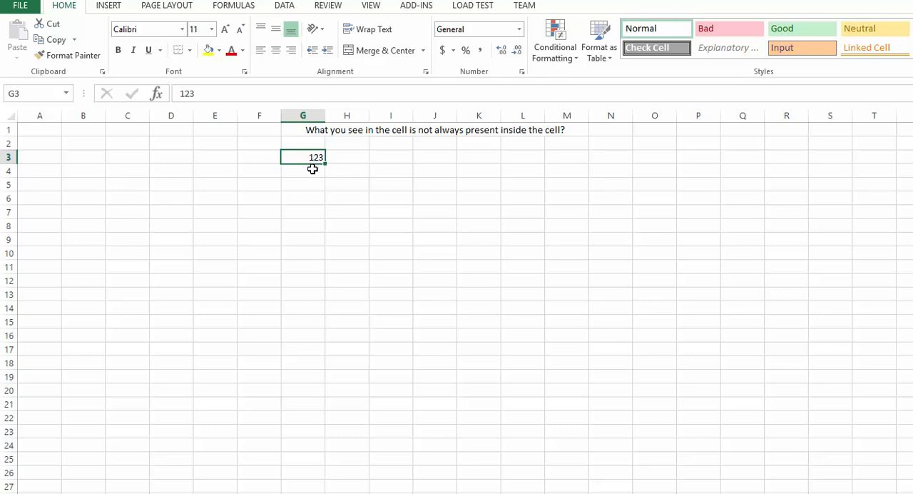
- Enter the word "some" in cell G4 as a text example
left_click(313, 169)
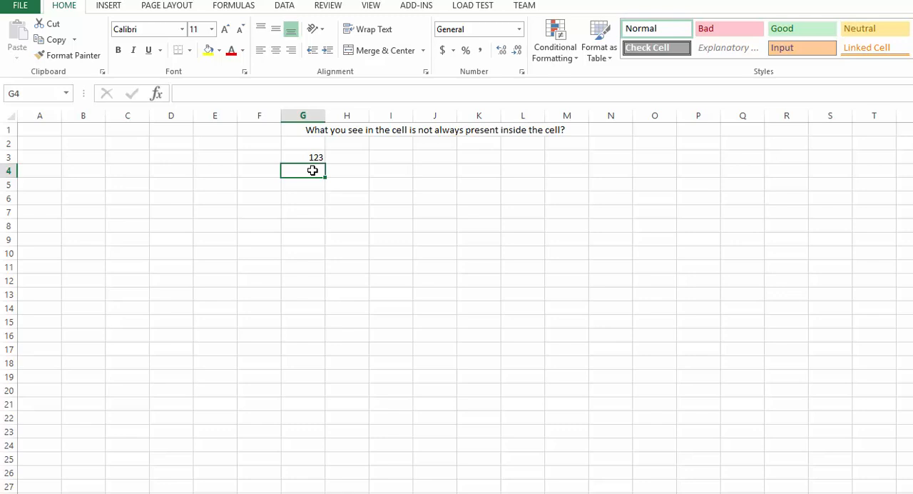
type("soo")
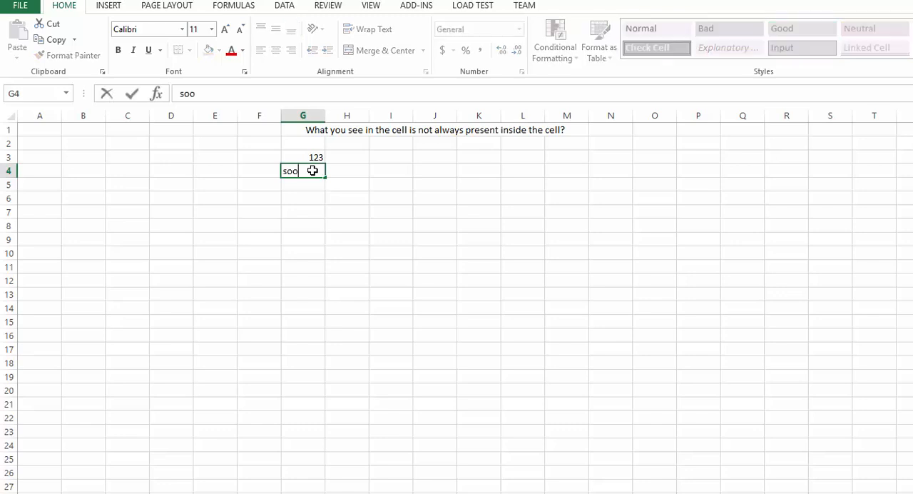
key("BackSpace")
type("me")
key("Return")
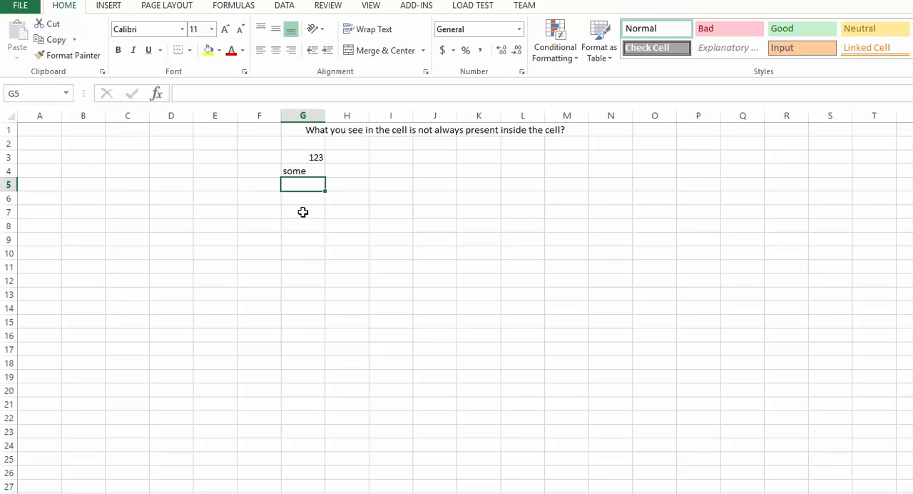
- Enter 345-456 in cell G5 as the third example value
type("345")
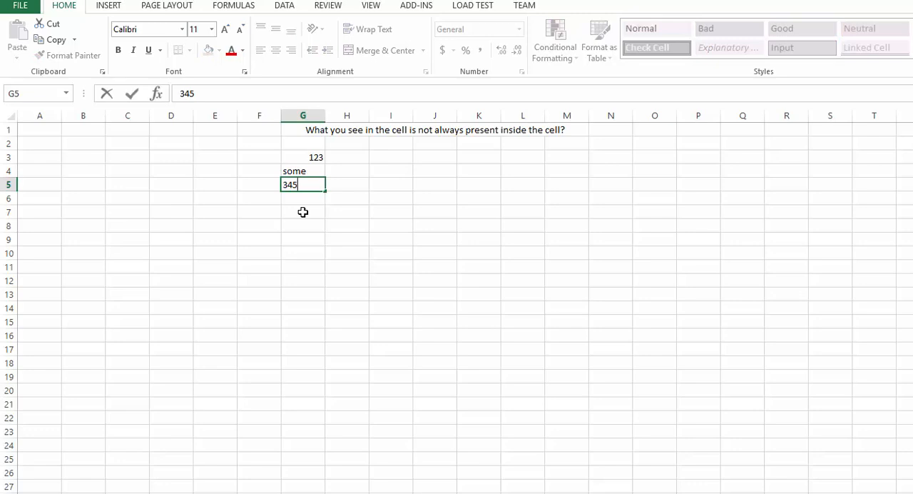
type("-456")
key("Return")
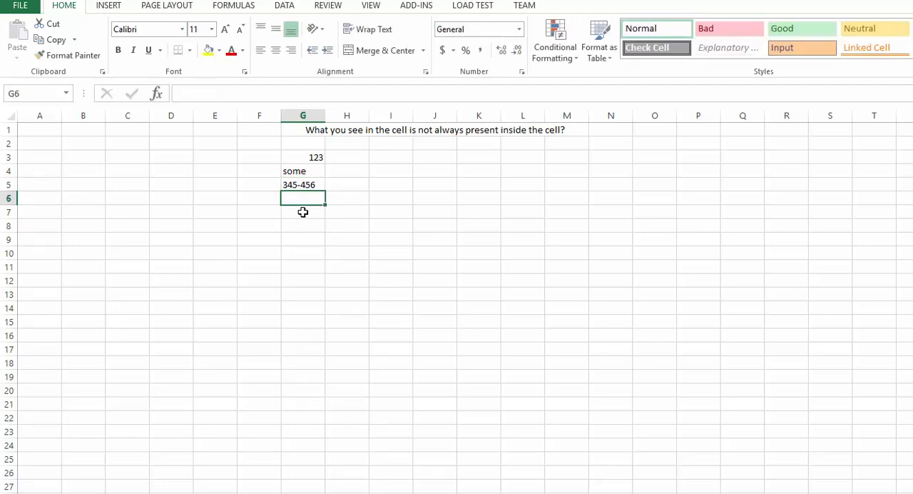
- Label the 123 entry by entering "Number" in H3 and "Right" in I3
left_click(360, 158)
type("Number")
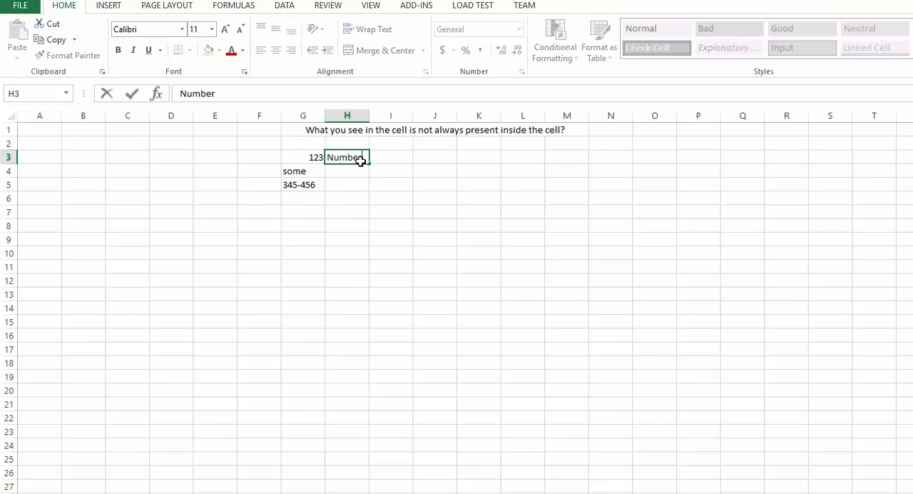
key("Tab")
type("Right")
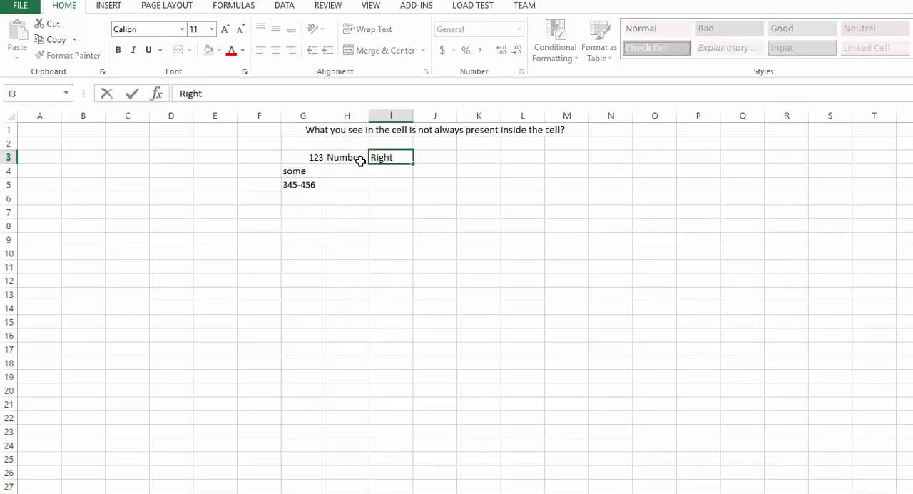
key("Return")
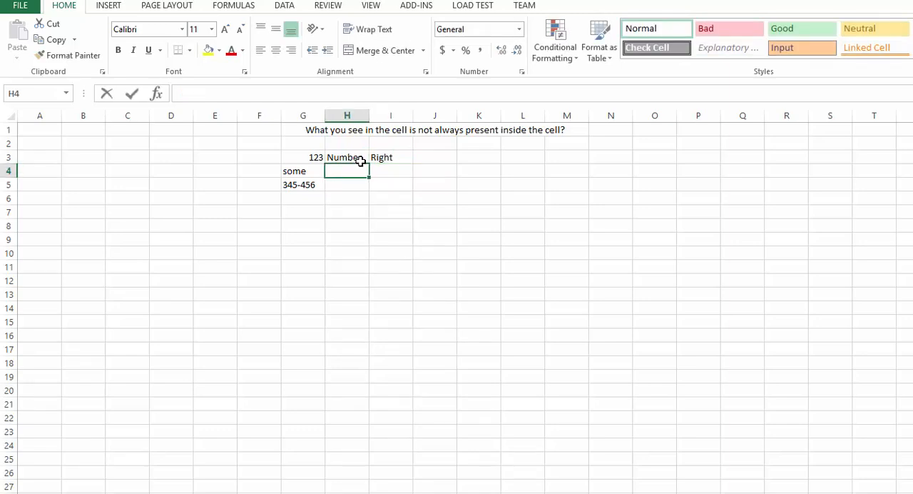
- Label the "some" entry by entering "Text" in H4 and "Left" in I4
type("Text")
key("Tab")
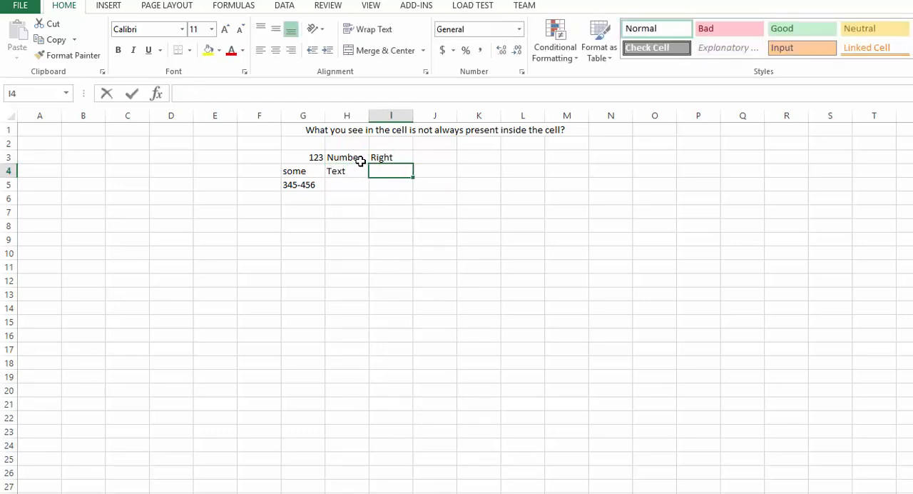
type("Left")
key("Return")
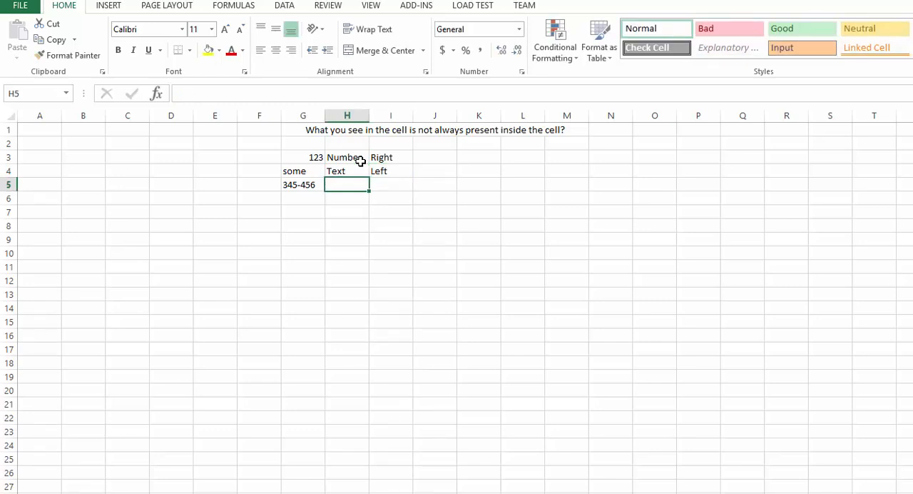
- Label the 345-456 entry by entering "Text" in H5 and "Left" in I5
type("tE")
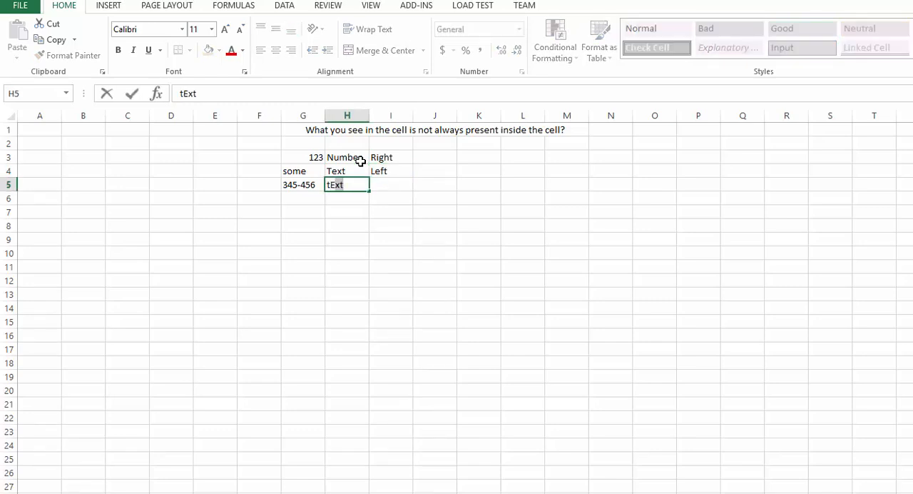
key("BackSpace")
key("BackSpace")
key("BackSpace")
type("te")
key("Tab")
type("le")
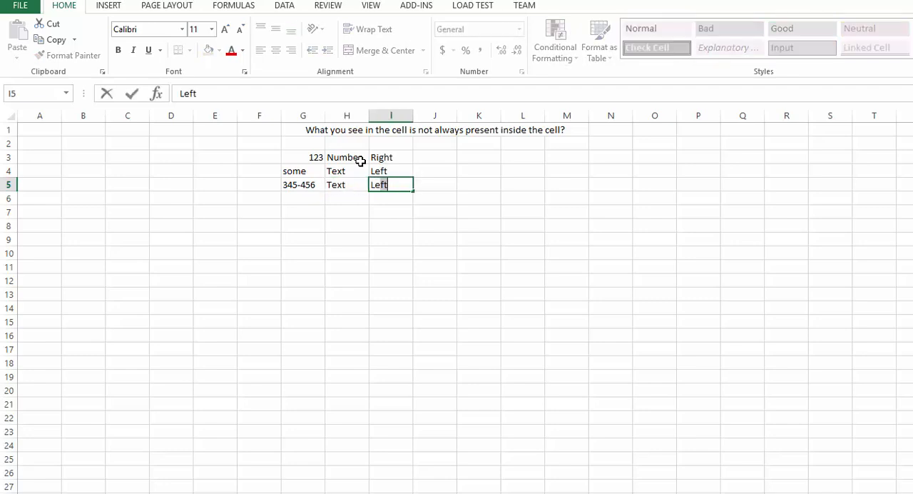
type("ft")
key("Return")
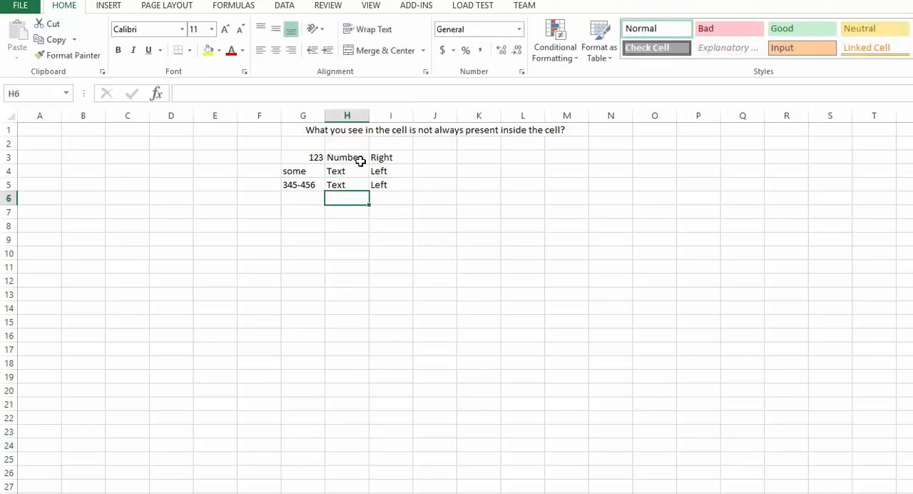
- Apply the Input cell style to the Left cells I4:I5 and the Good style to the Right cell I3
left_click_drag(379, 172, 383, 184)
left_click(802, 47)
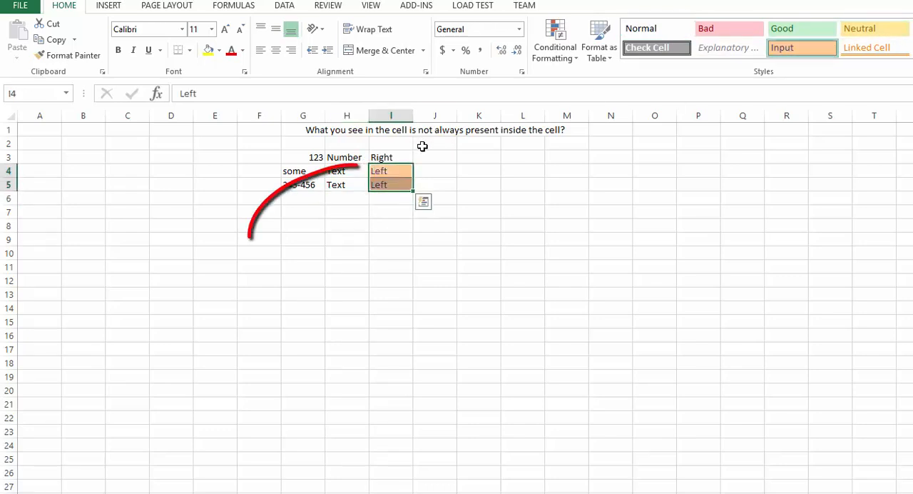
left_click(403, 157)
left_click(783, 32)
left_click(554, 231)
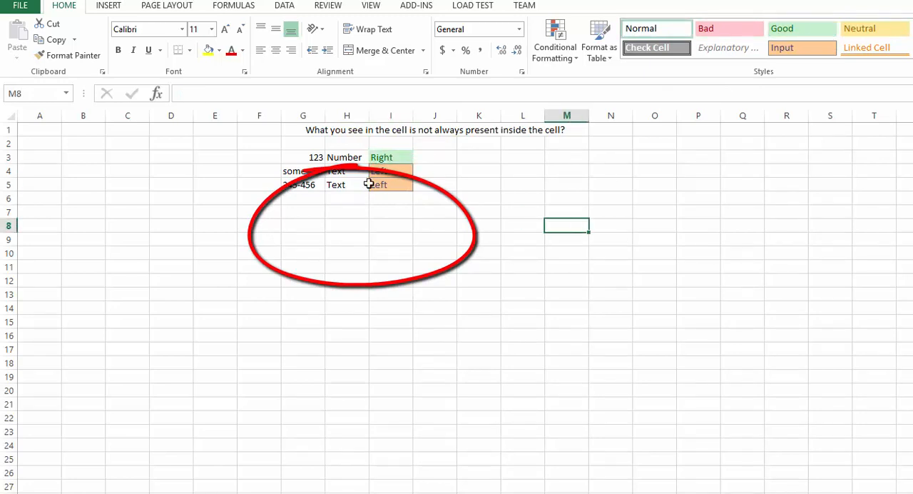
left_click_drag(310, 156, 351, 187)
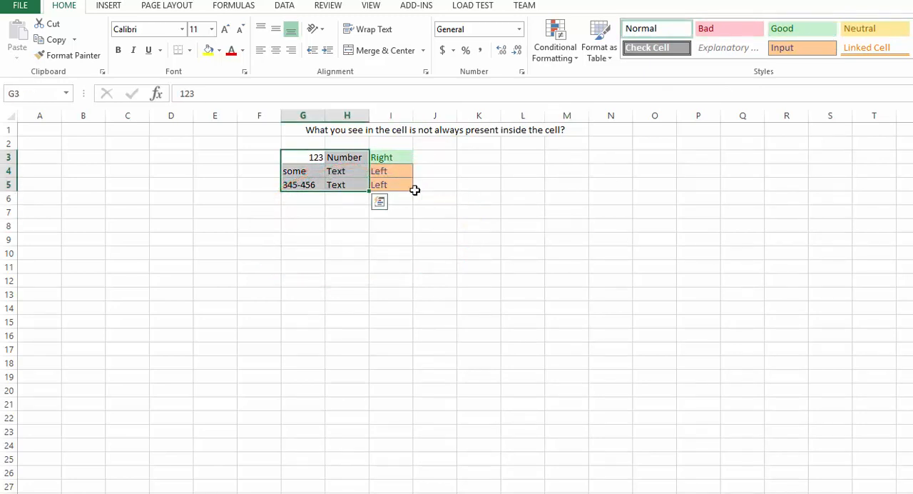
left_click(407, 237)
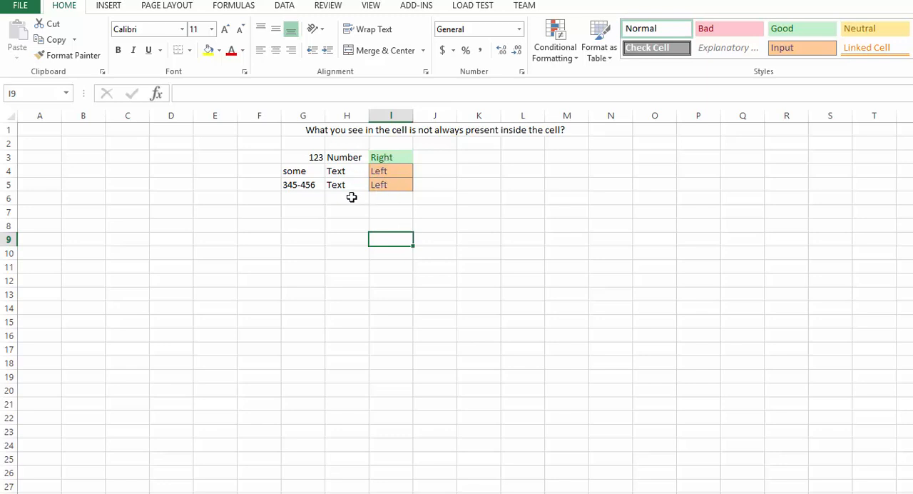
- Enter the division formula =5/0 in cell G6
left_click(308, 200)
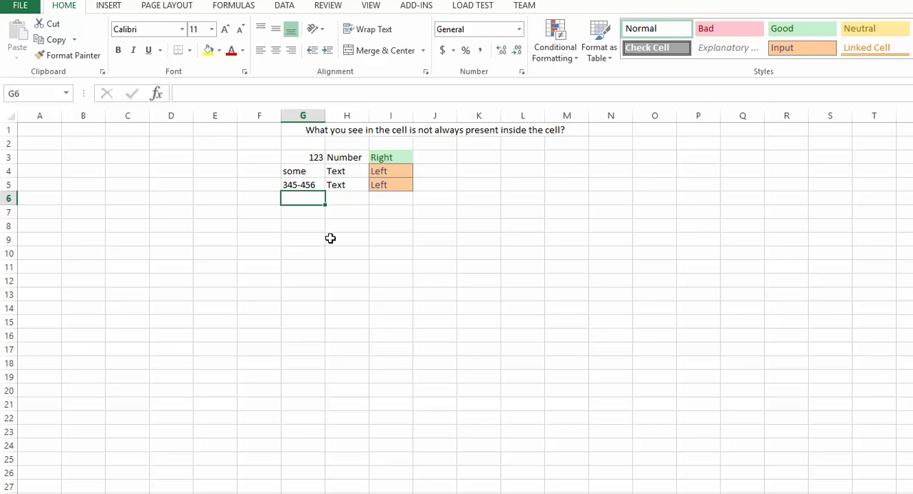
type("=")
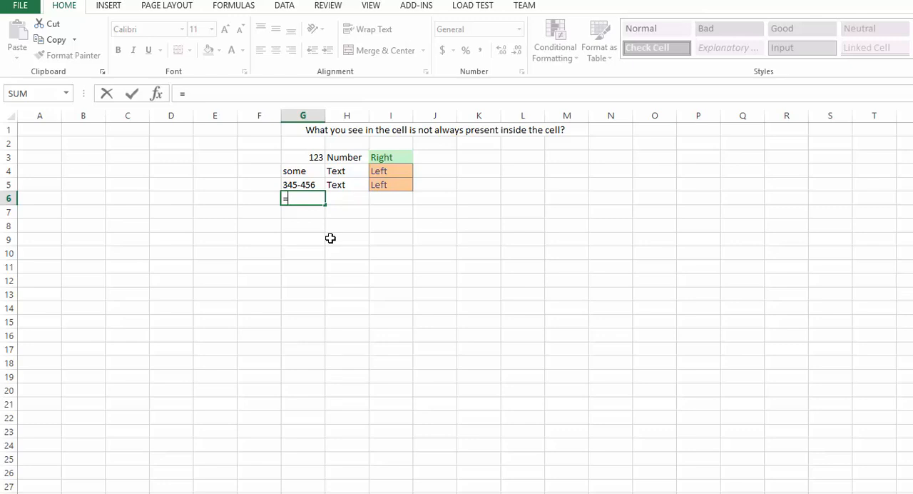
type("5/0")
key("Return")
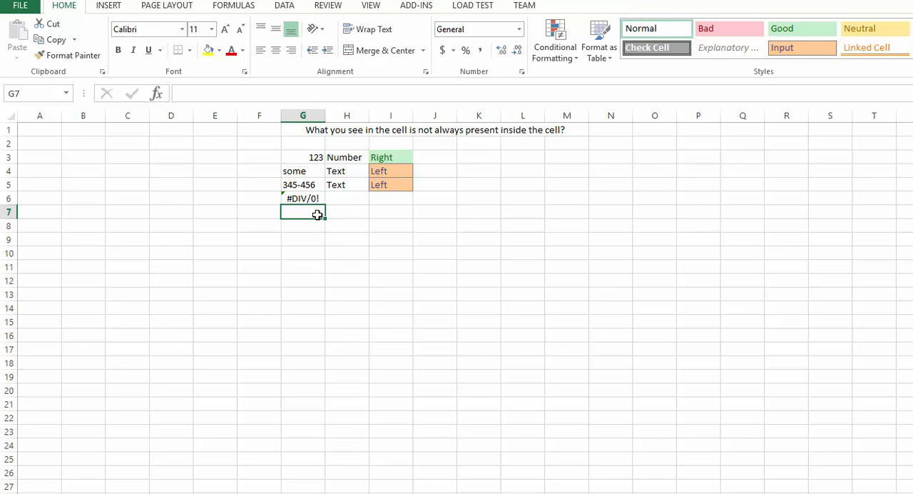
- Widen column G and label the division error's alignment by entering "center" in I6
left_click_drag(325, 115, 359, 116)
left_click(358, 253)
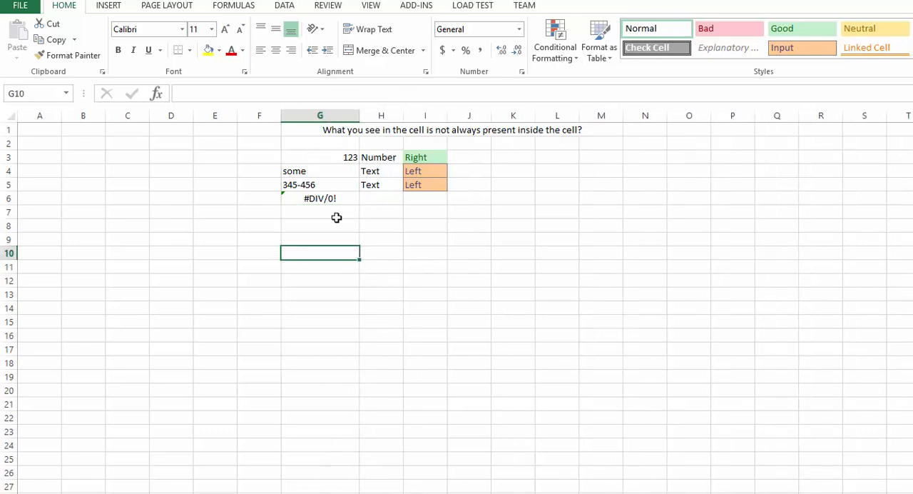
left_click(419, 201)
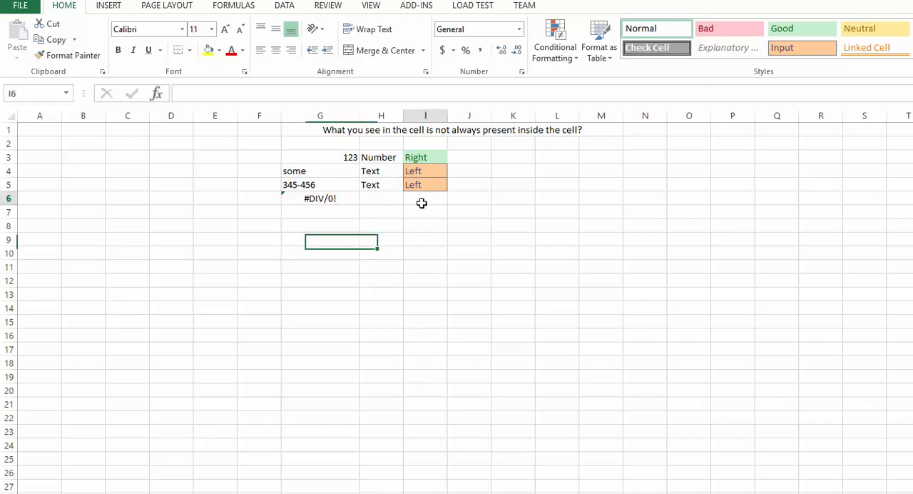
type("center")
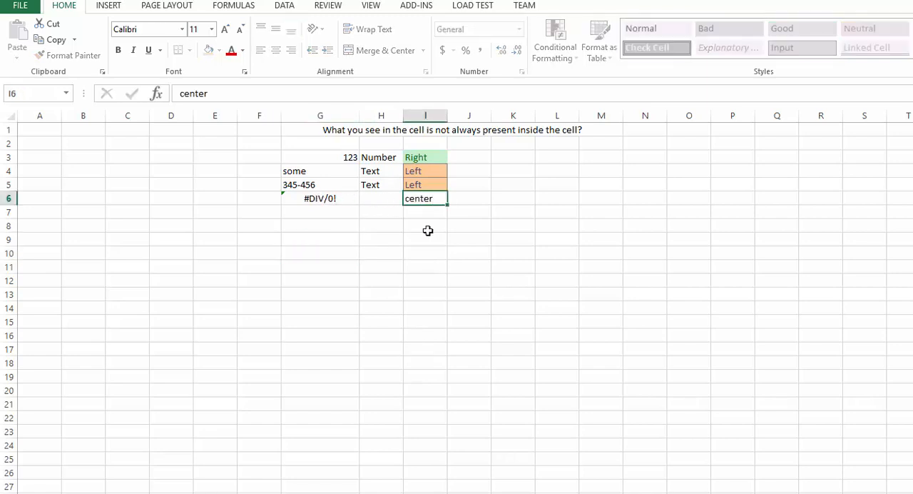
key("Return")
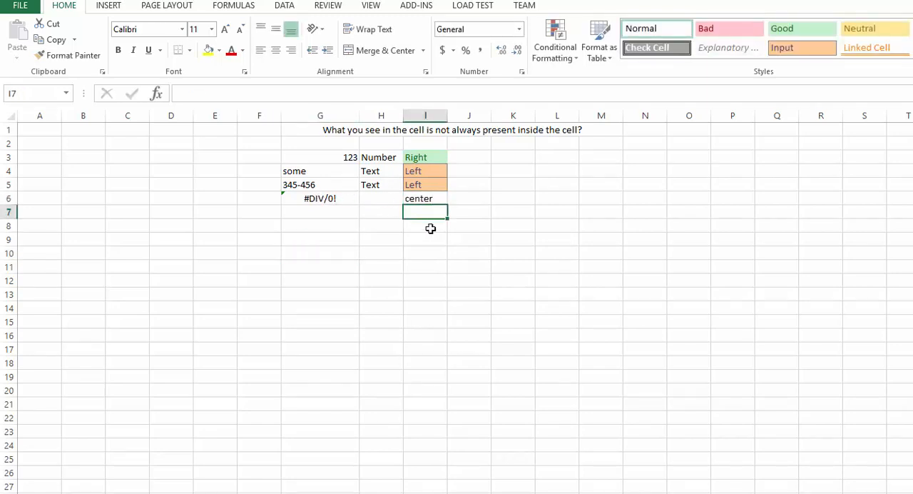
- Apply the Neutral cell style to the center label in I6
left_click(430, 198)
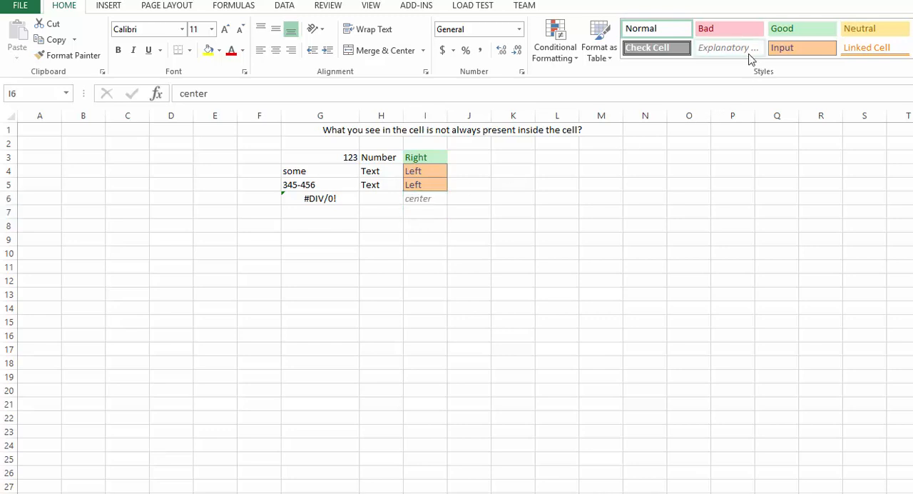
left_click(881, 31)
left_click(573, 282)
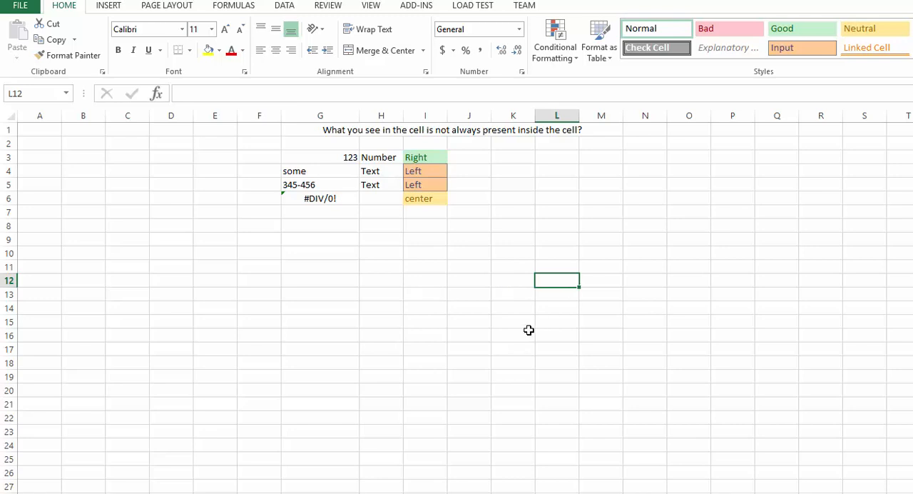
- Try center alignment on the number in G3 and set it back to right alignment
left_click(339, 158)
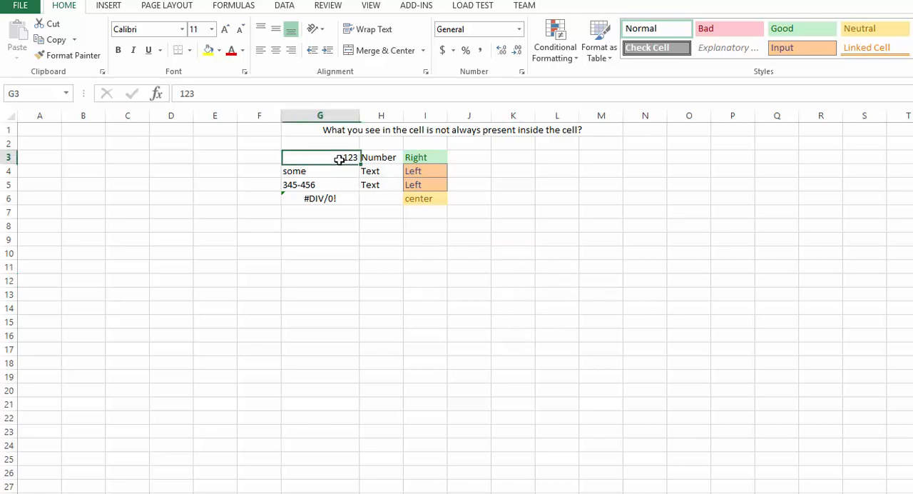
left_click(275, 50)
left_click(291, 50)
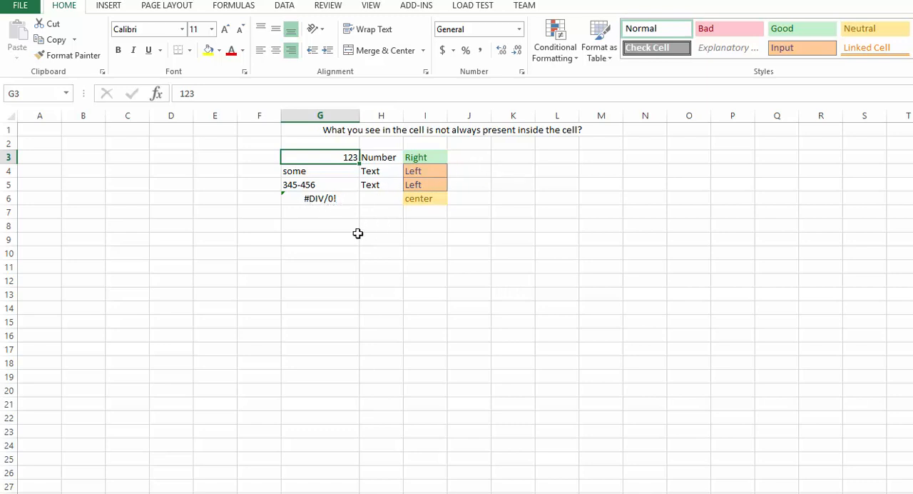
- Enter 12O, with a capital letter O in place of the zero, in cell G7
left_click(342, 216)
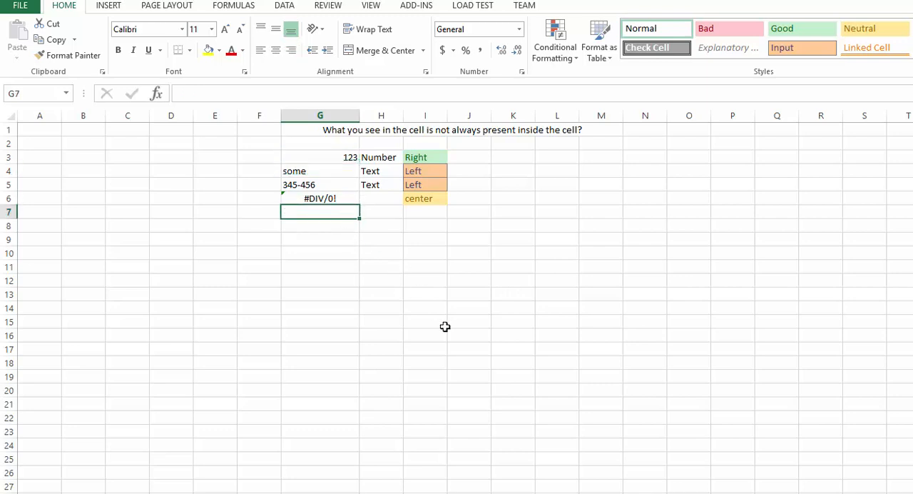
type("12")
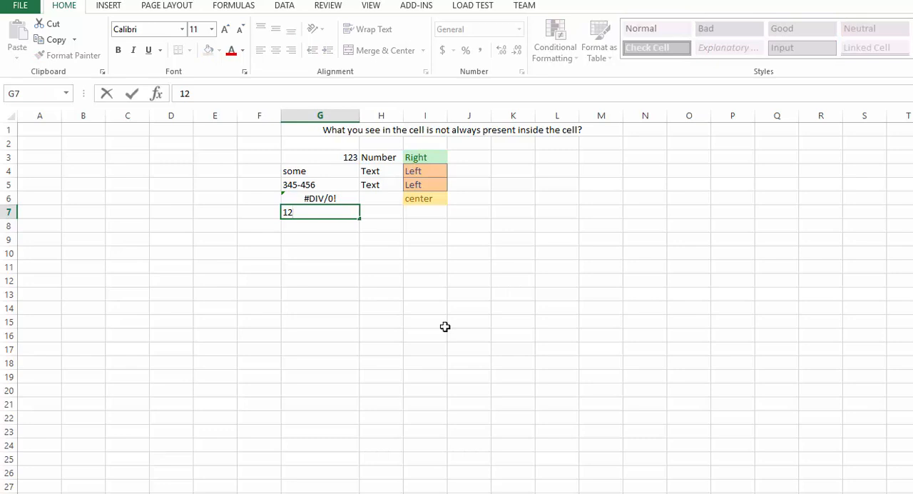
type("e")
key("BackSpace")
type("O")
key("Return")
- Test the 12O entry with the formula =G7*10 in H7 and clear that formula
key("Up")
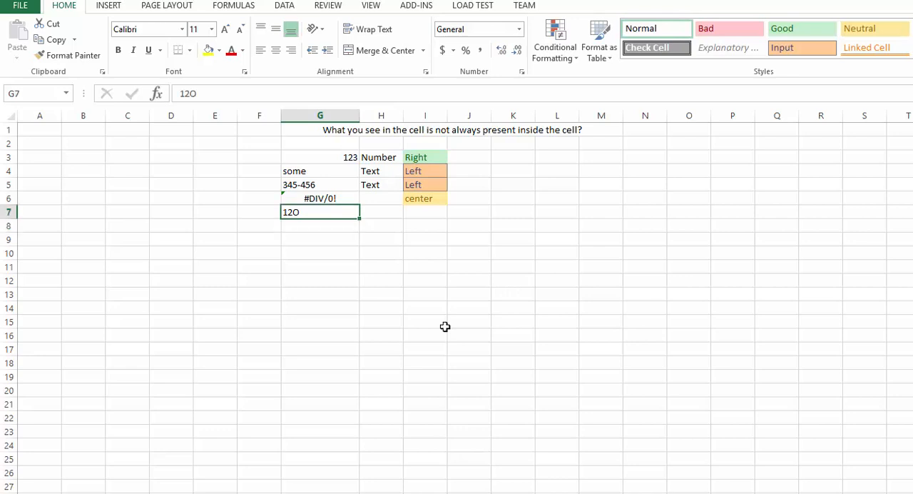
key("Right")
type("=")
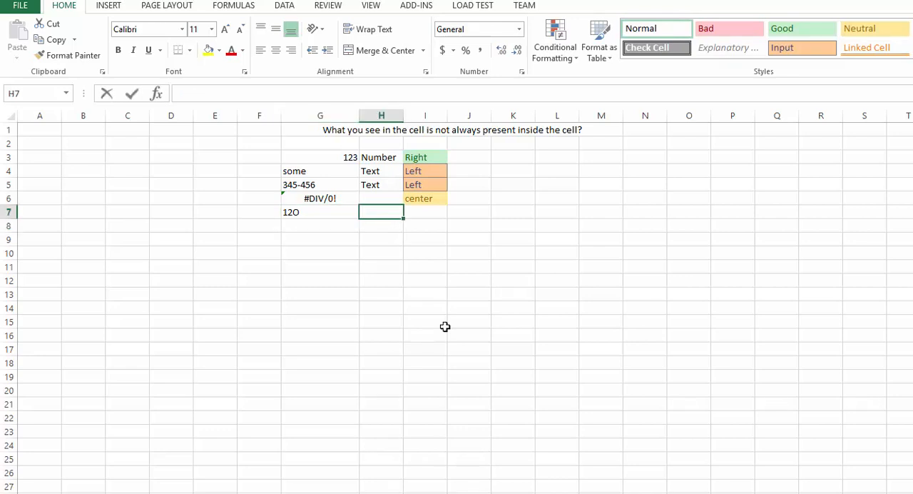
key("Left")
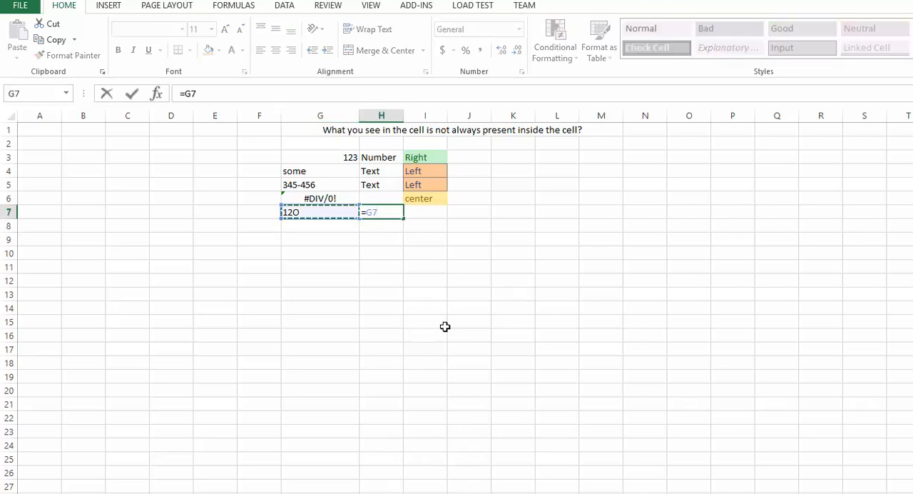
type("*10")
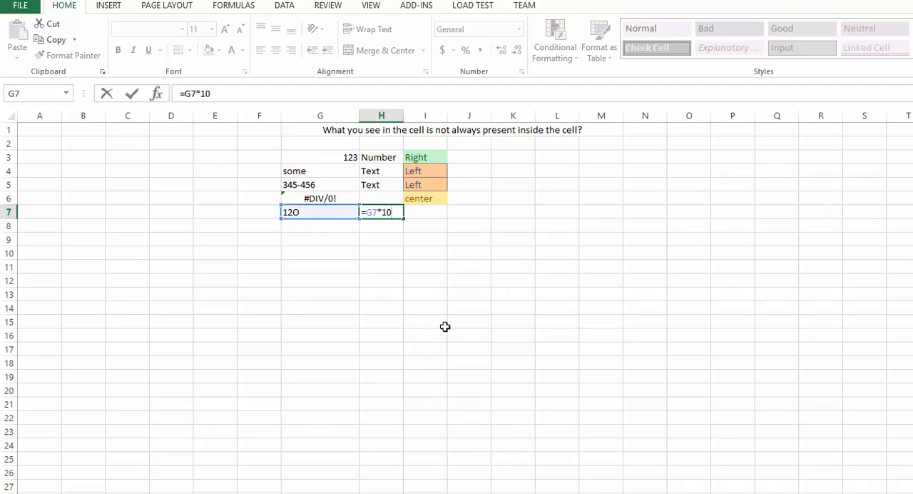
key("Return")
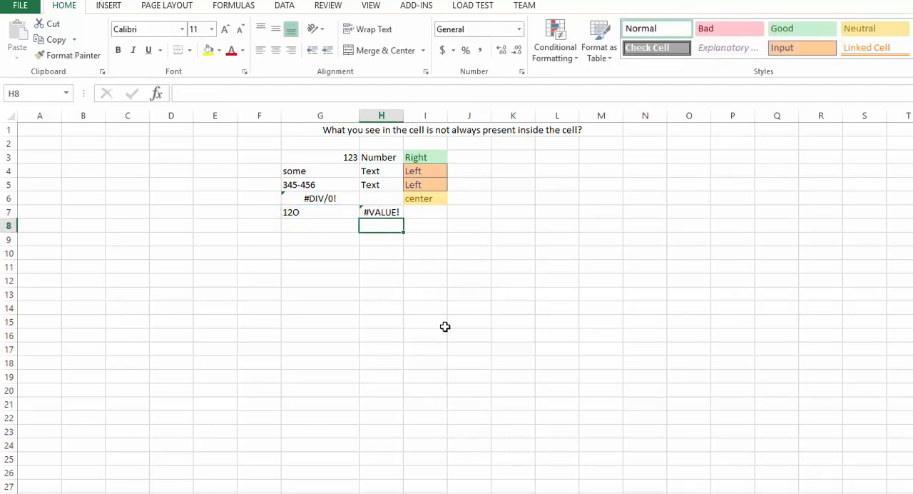
left_click(384, 212)
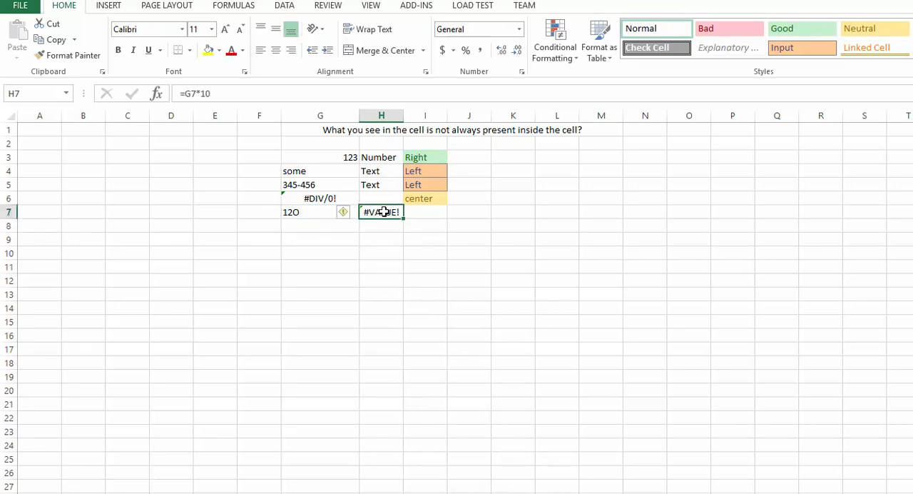
key("Delete")
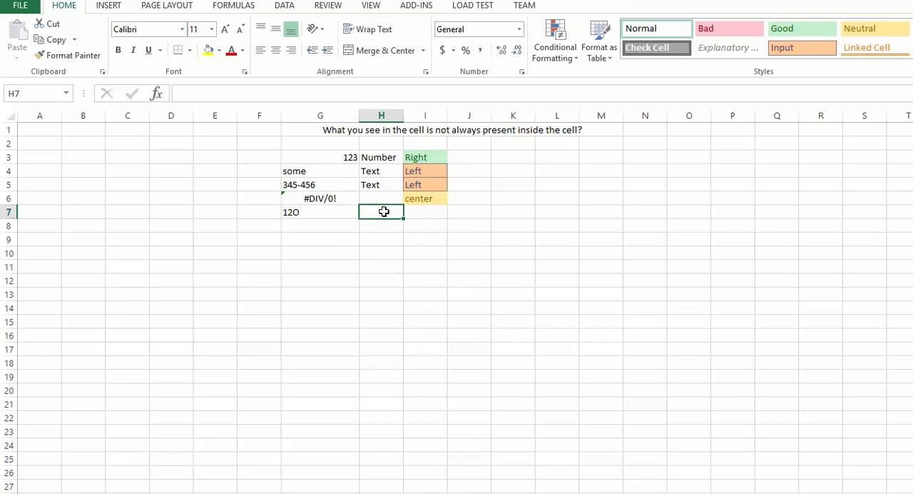
- Enter the real number 120 in G8, directly below the 12O entry
key("Left")
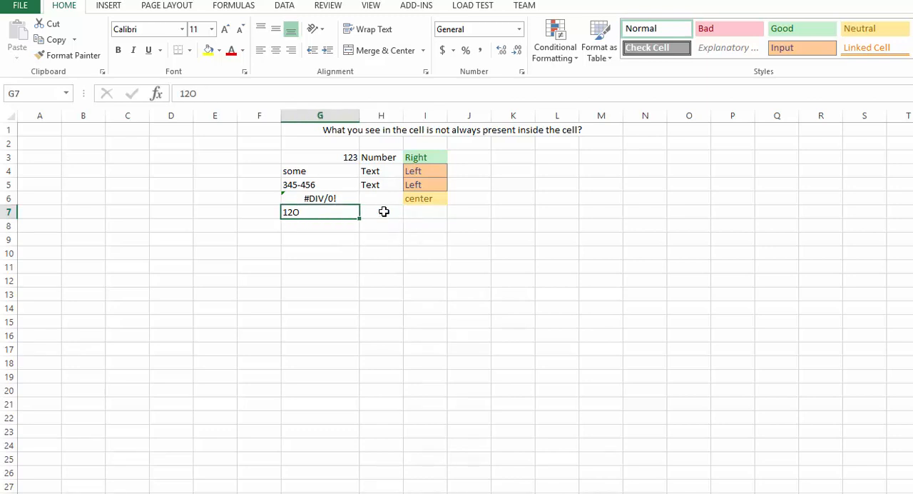
key("Down")
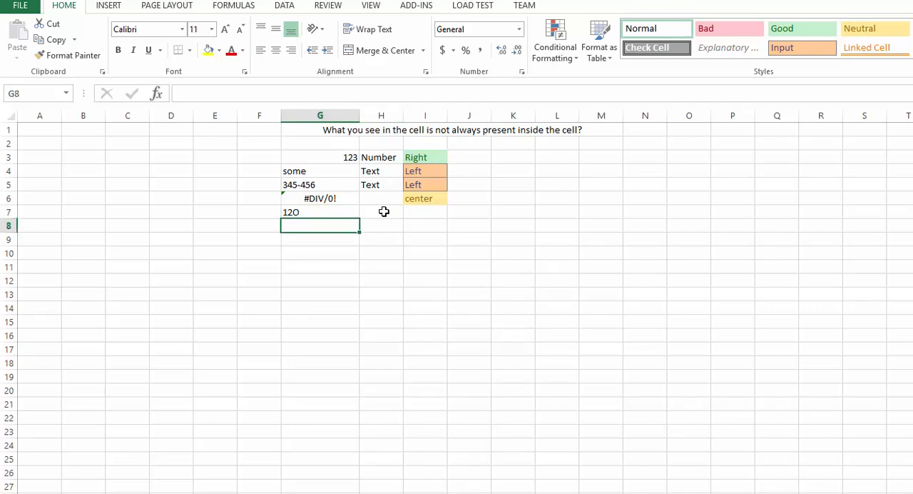
type("120")
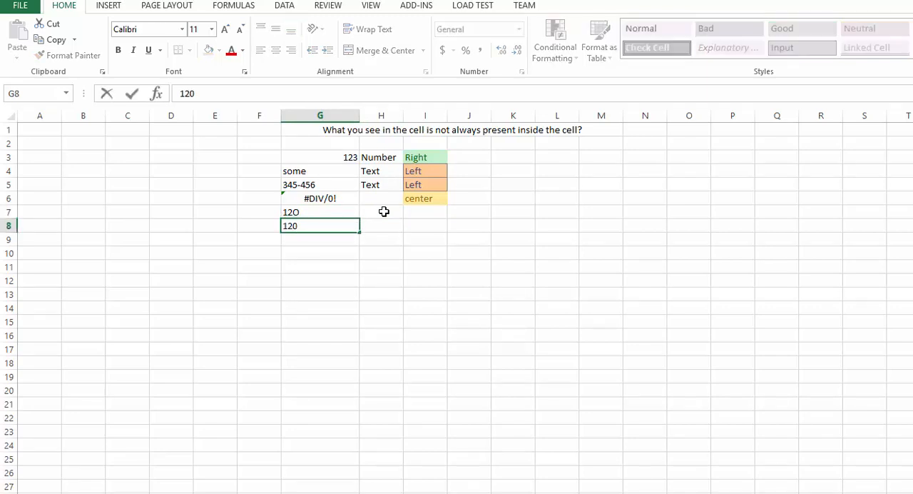
key("Return")
left_click(352, 223)
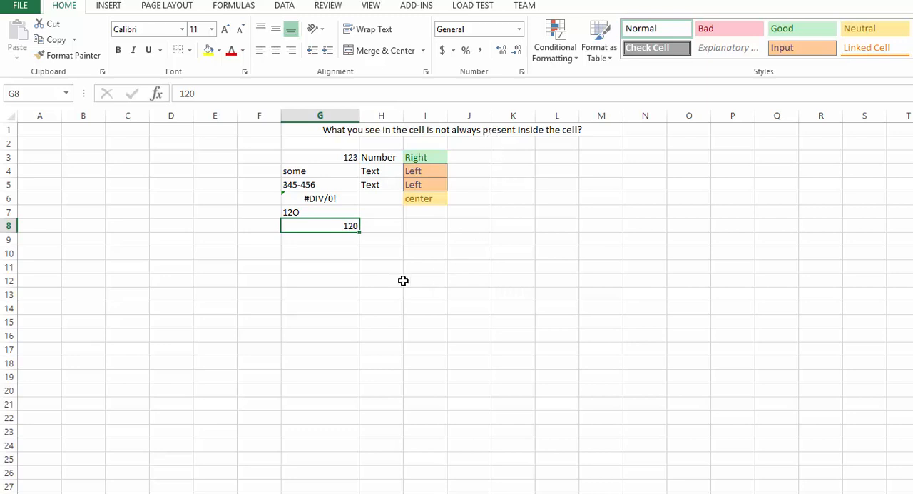
- Enter the decimal number 123.689 in cell G10
left_click(353, 250)
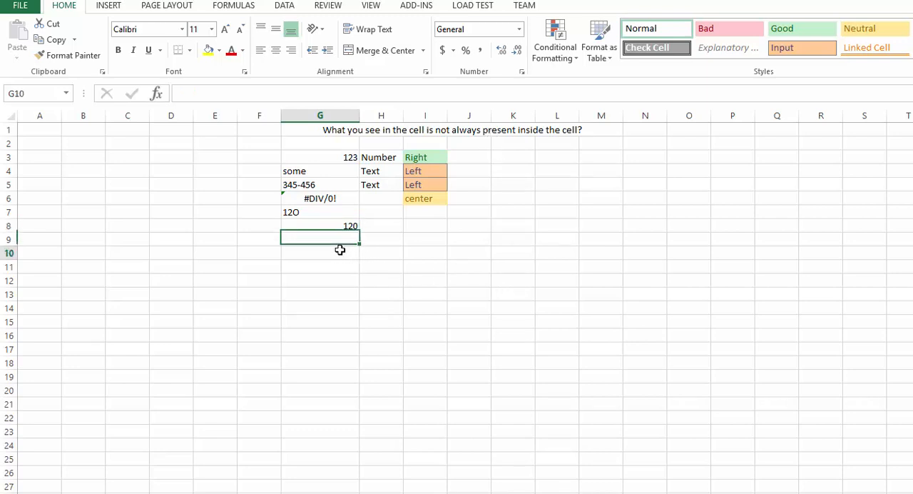
type("123.")
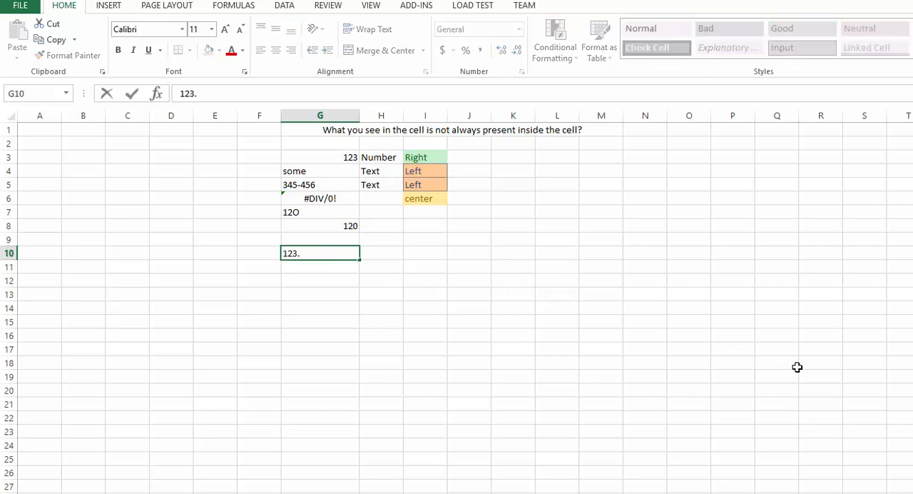
type("689")
key("Return")
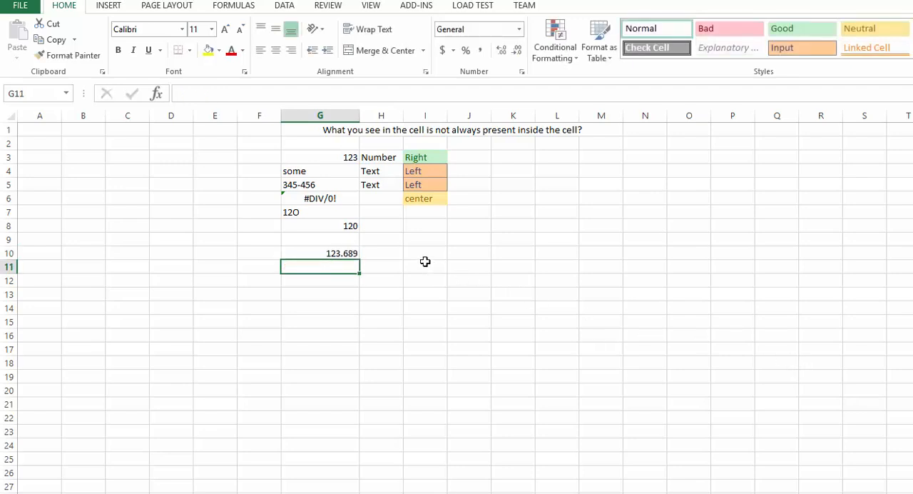
- Reduce the displayed decimals of G10 to zero places
left_click(353, 253)
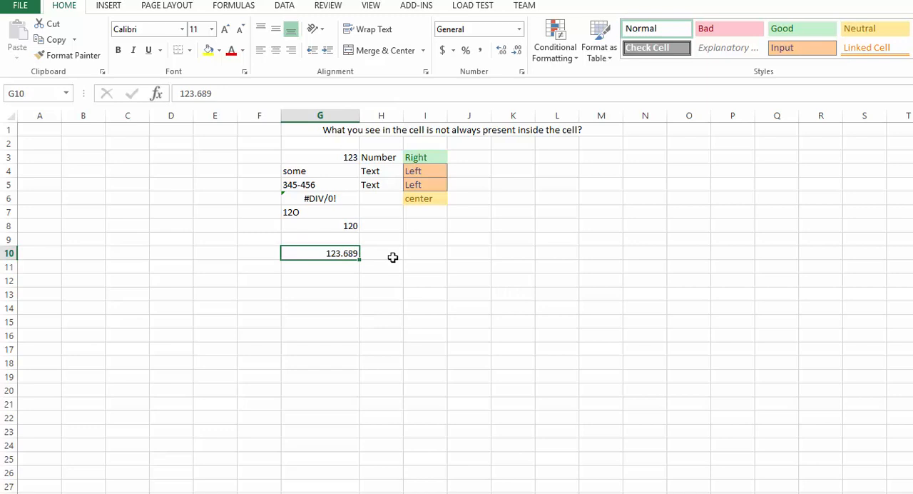
left_click(519, 57)
left_click(519, 57)
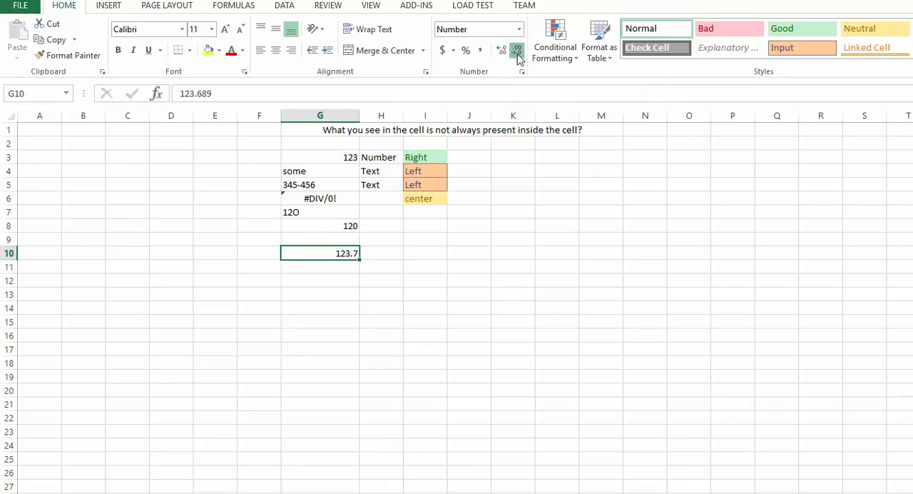
left_click(518, 57)
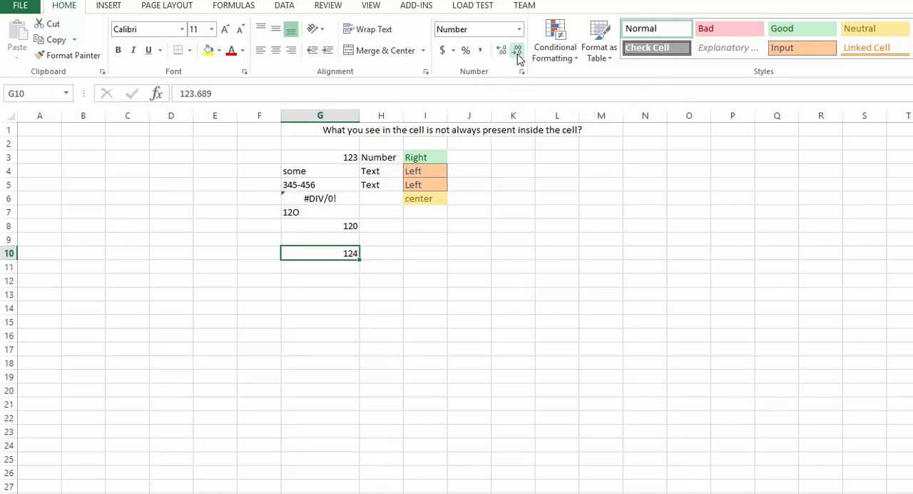
- Multiply the rounded-looking number by ten with the formula =G10*10 in H10
left_click(393, 253)
type("=")
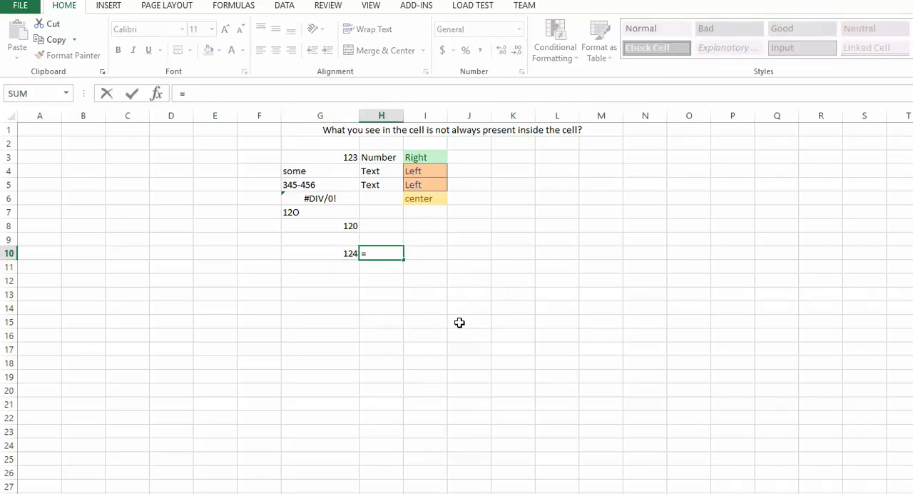
key("Left")
type("*")
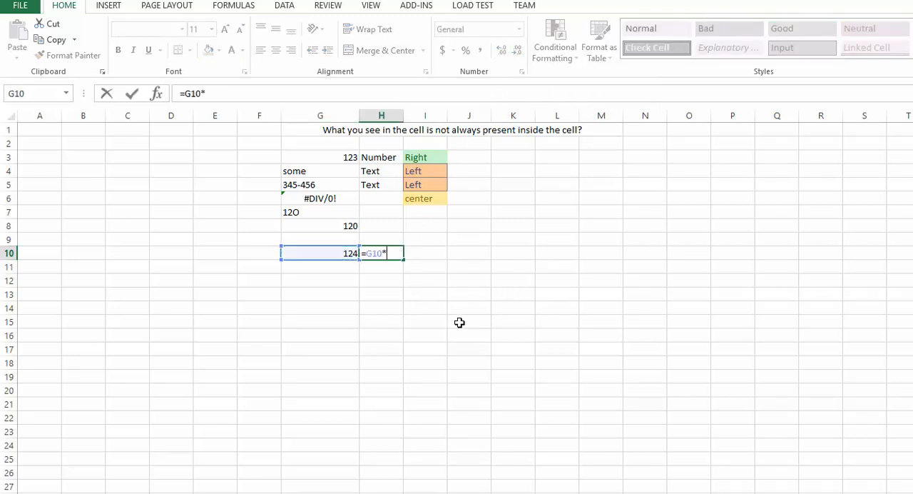
type("10")
key("Return")
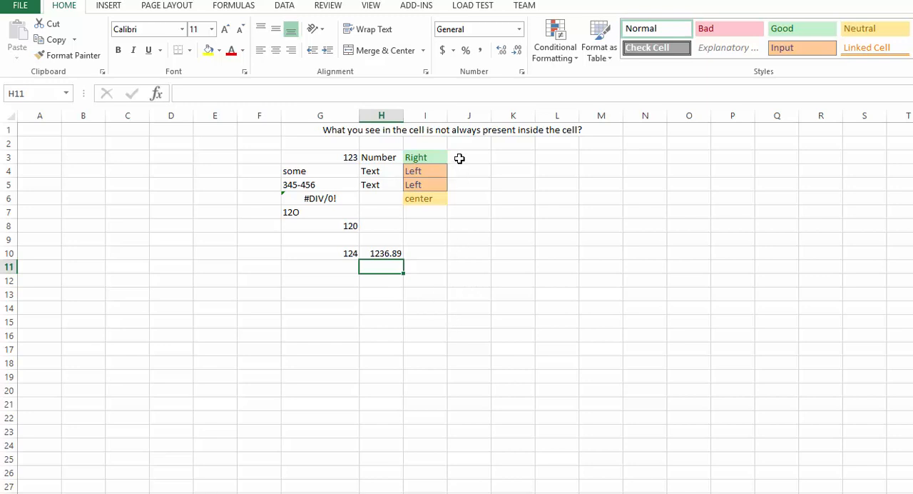
- Apply the light yellow cell style to the merged title in G1 and make its text bold
left_click(462, 133)
left_click(897, 48)
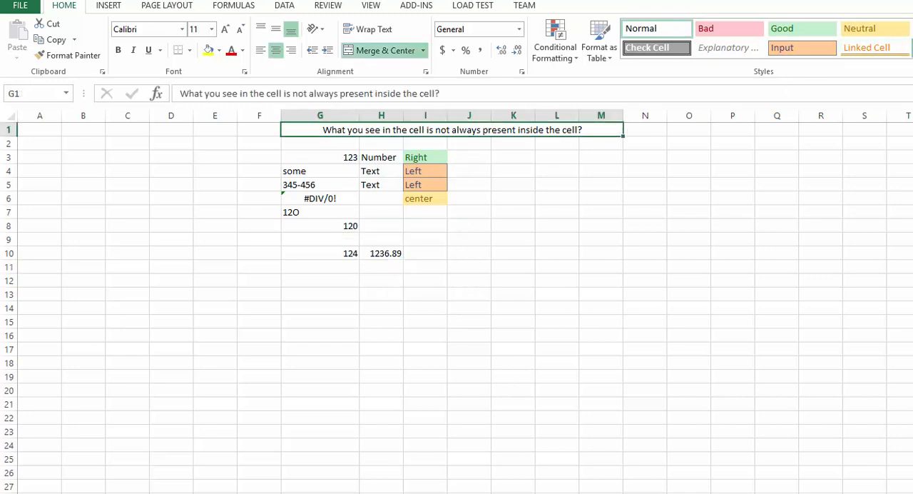
left_click(118, 50)
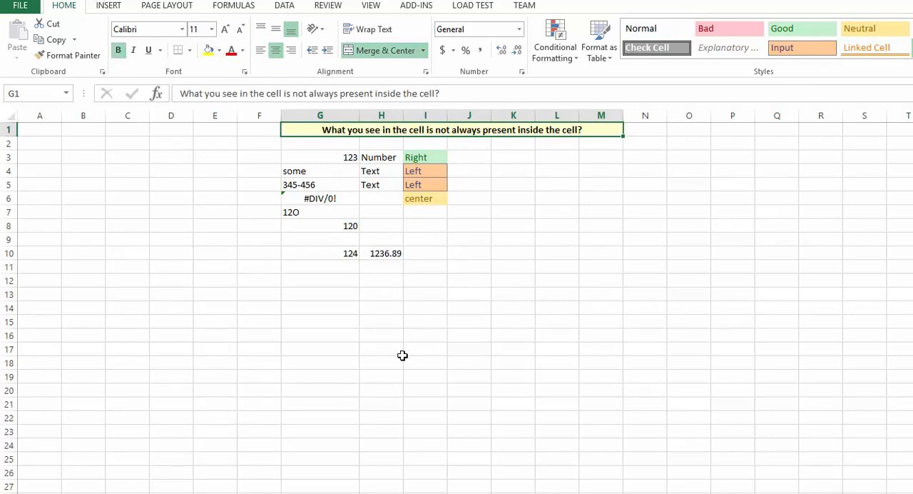
- Examine the formula in H10, the stored value in G10 and the number format of G10
scroll(400, 357, "up", 2, "ctrl")
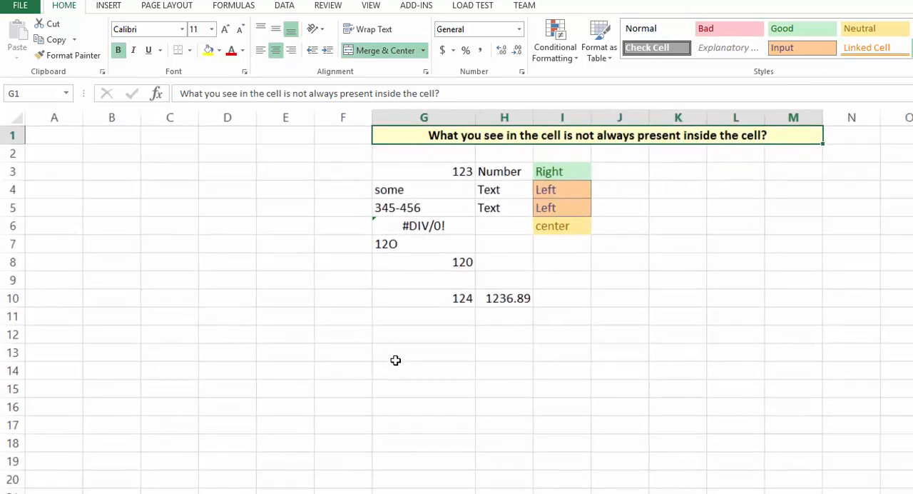
left_click(497, 308)
left_click(491, 295)
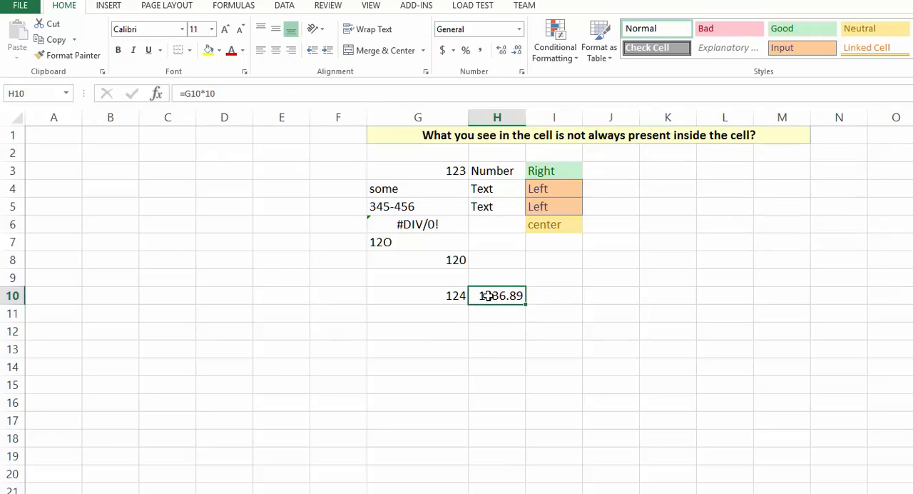
left_click(457, 292)
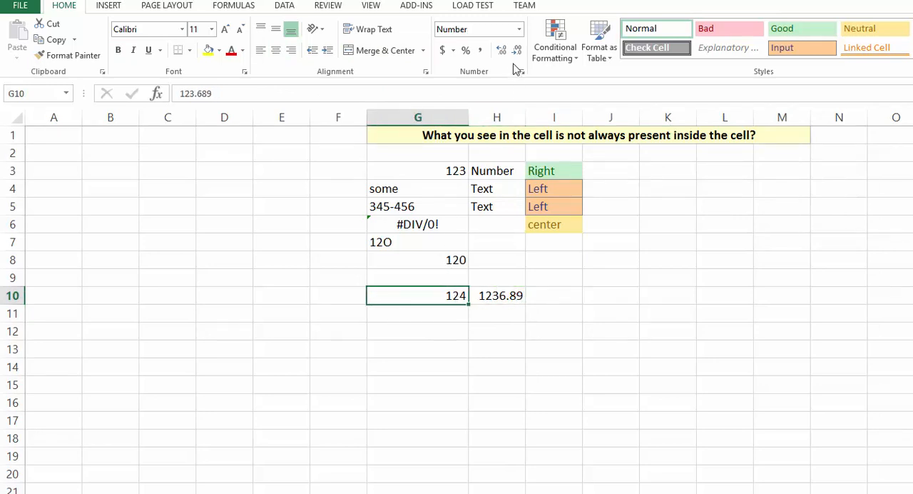
left_click(464, 32)
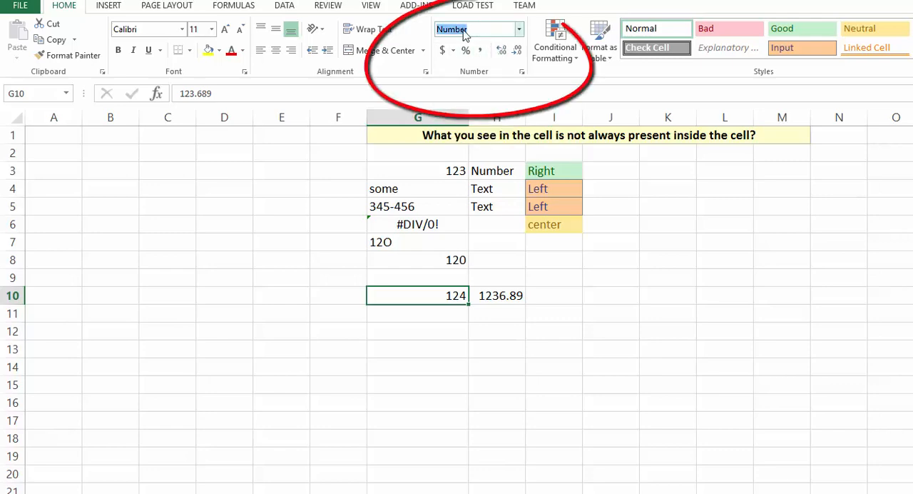
- Try the General format on G10, compare it with the formula in H10, and restore the whole-number display
left_click(519, 30)
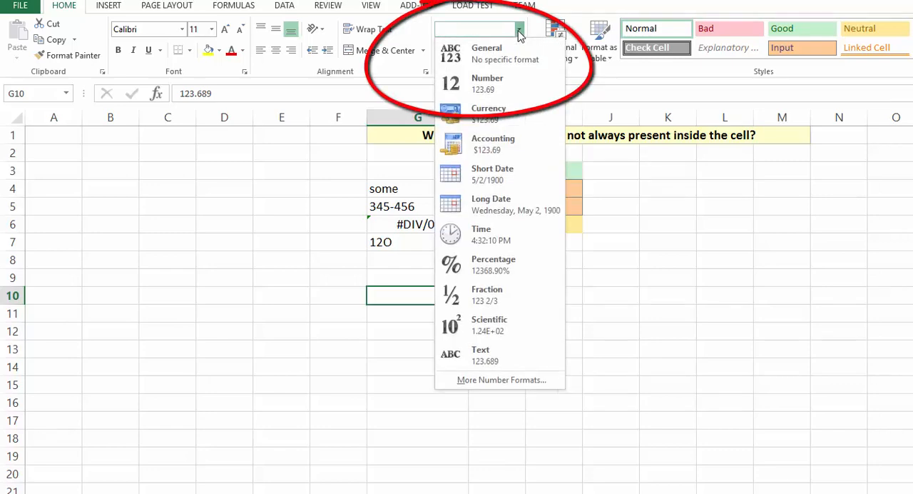
left_click(503, 65)
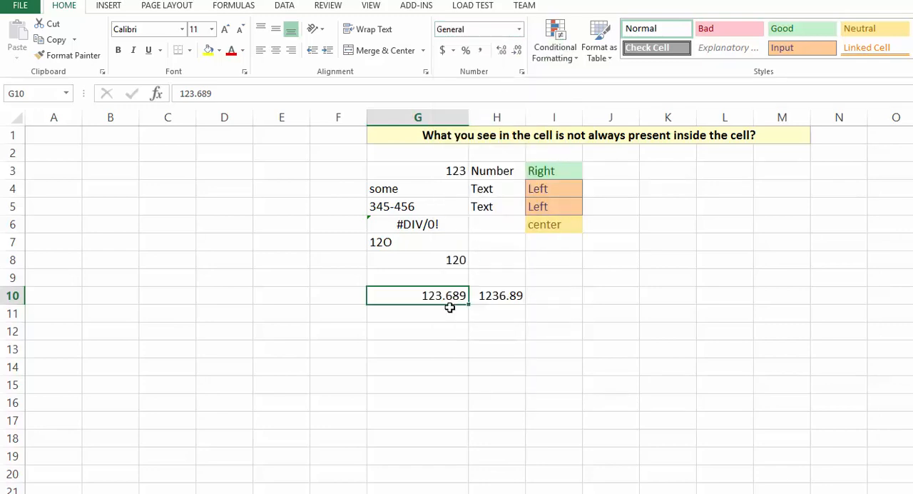
left_click(486, 297)
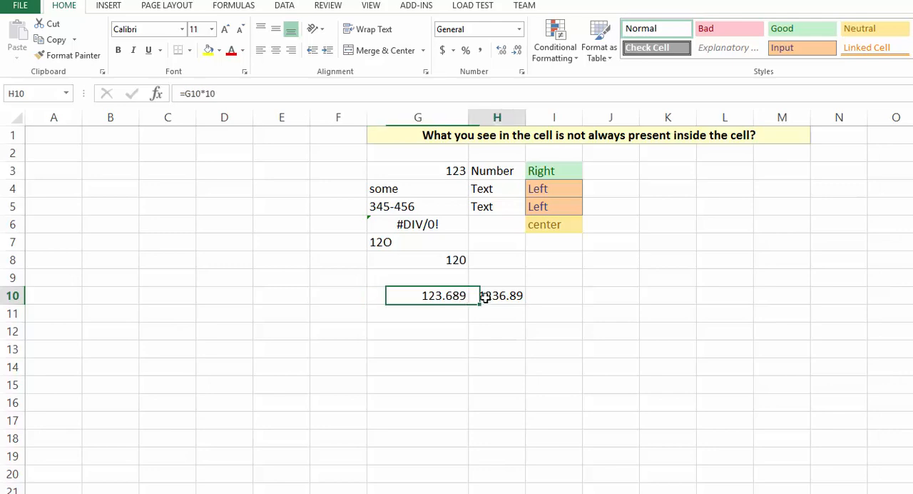
left_click(447, 297)
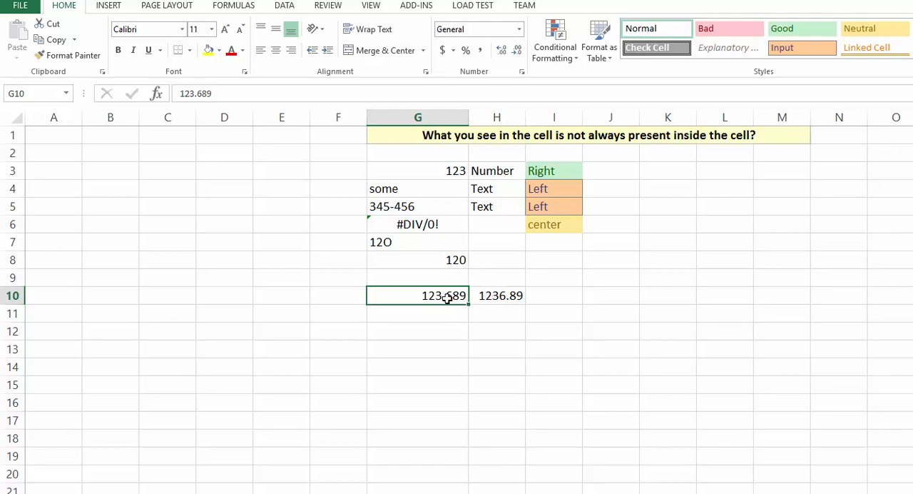
key("ctrl+shift+1")
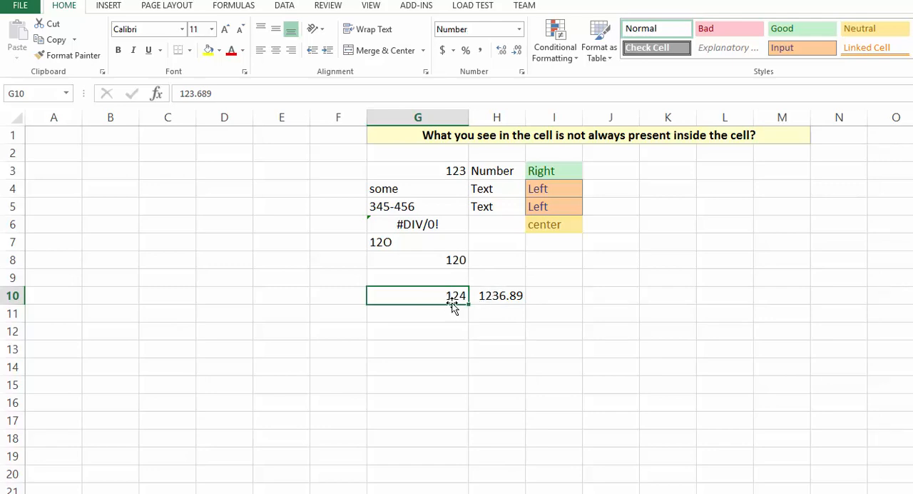
- Examine the stored value behind the rounded number in G10
left_click(440, 346)
left_click(432, 300)
left_click(197, 93)
double_click(196, 94)
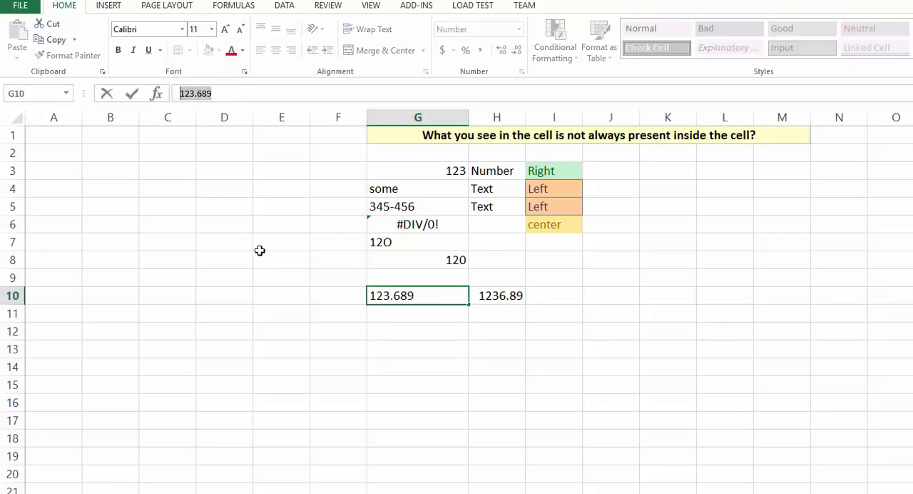
left_click(360, 328)
- Reset G10 to the General format and apply the standard two-decimal Number format to it
left_click(410, 301)
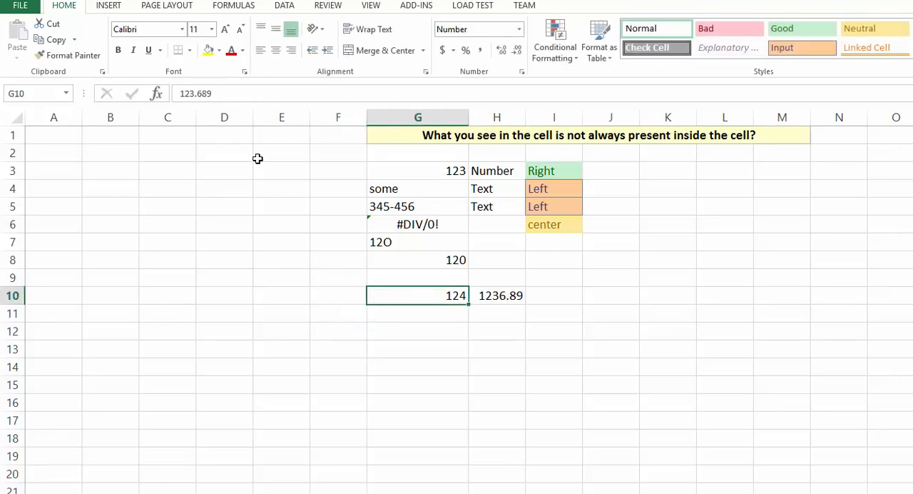
left_click(518, 29)
left_click(494, 55)
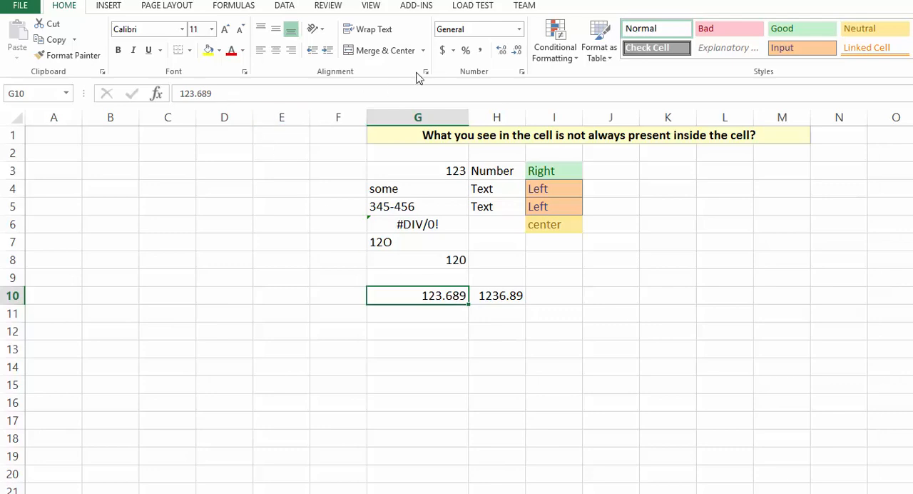
left_click(519, 29)
left_click(496, 81)
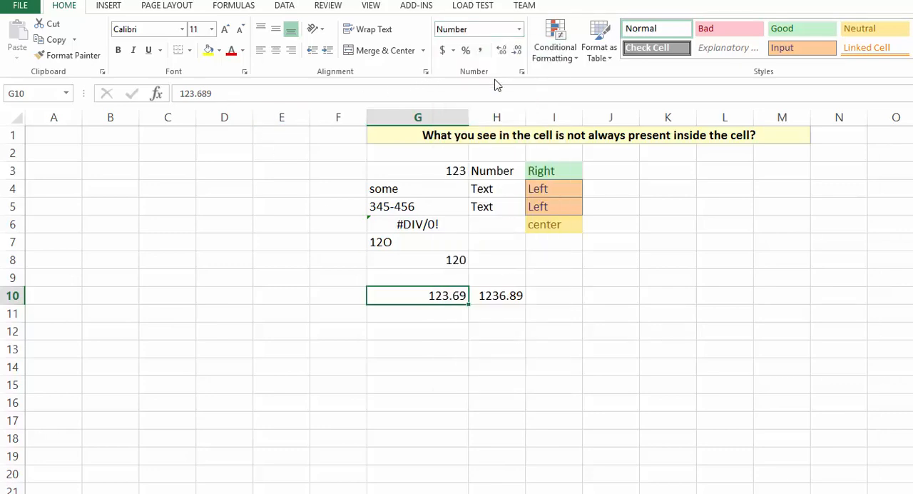
- Enter 1234 in G11 and apply the dollar Accounting format to it
left_click(419, 316)
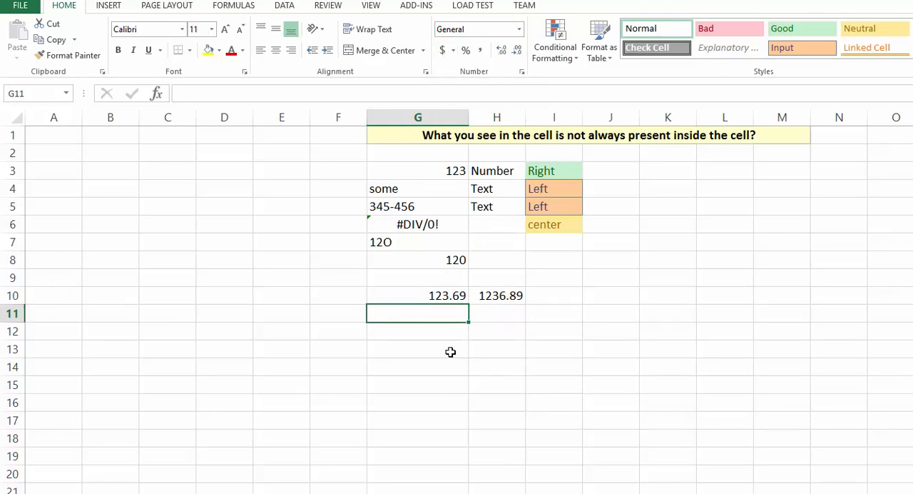
type("1234")
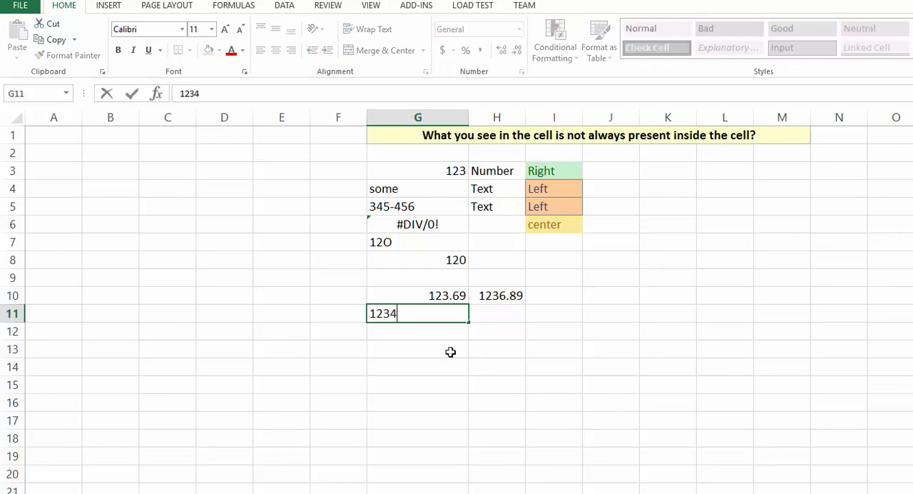
left_click(450, 352)
left_click(433, 313)
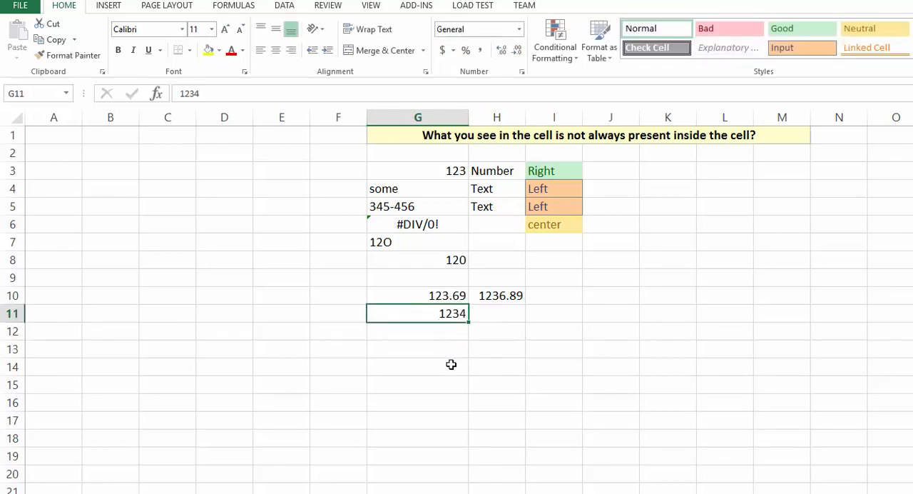
left_click(443, 52)
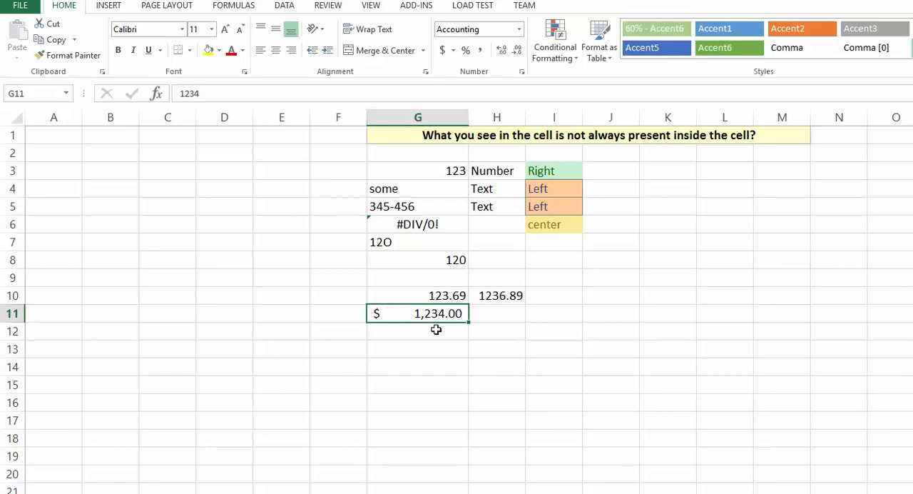
- Change the Accounting format of G11 to use the ₹ Hindi currency symbol
left_click(451, 50)
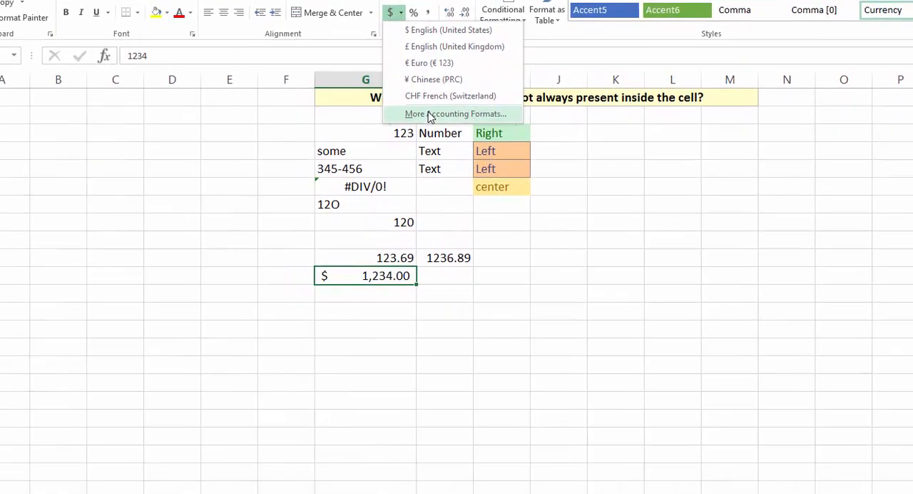
left_click(430, 114)
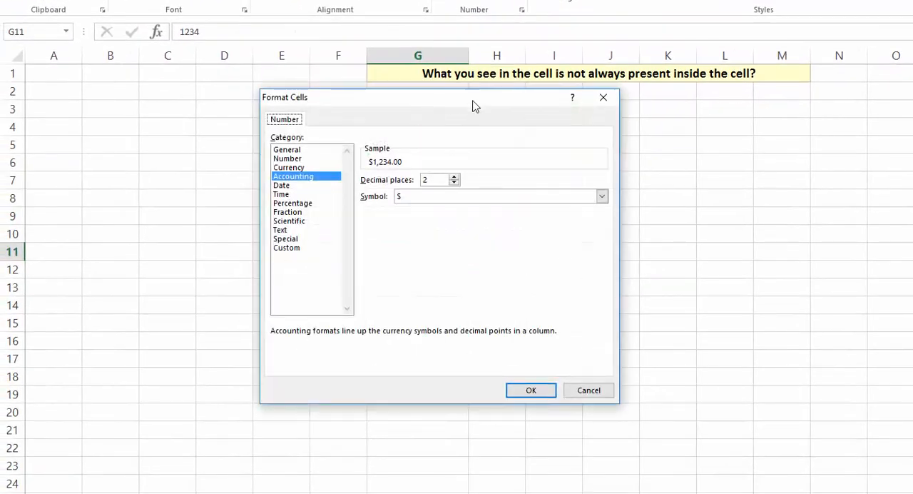
left_click(419, 197)
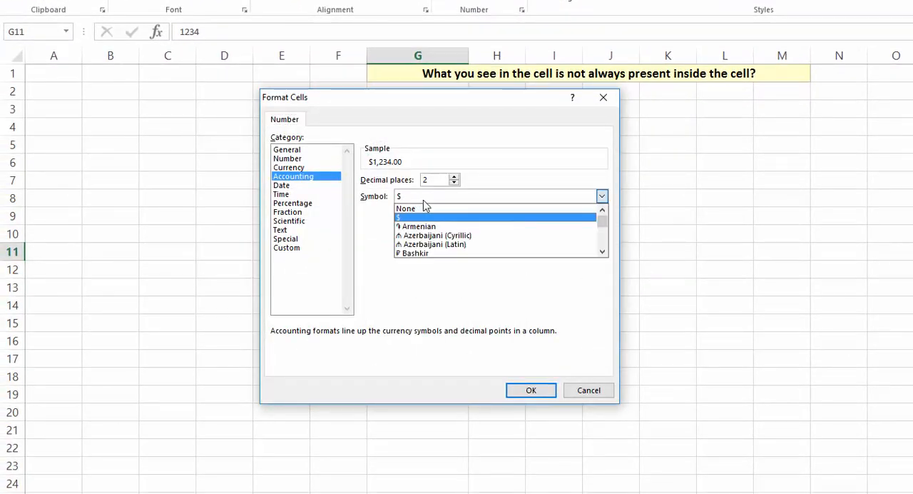
scroll(460, 215, "down", 3)
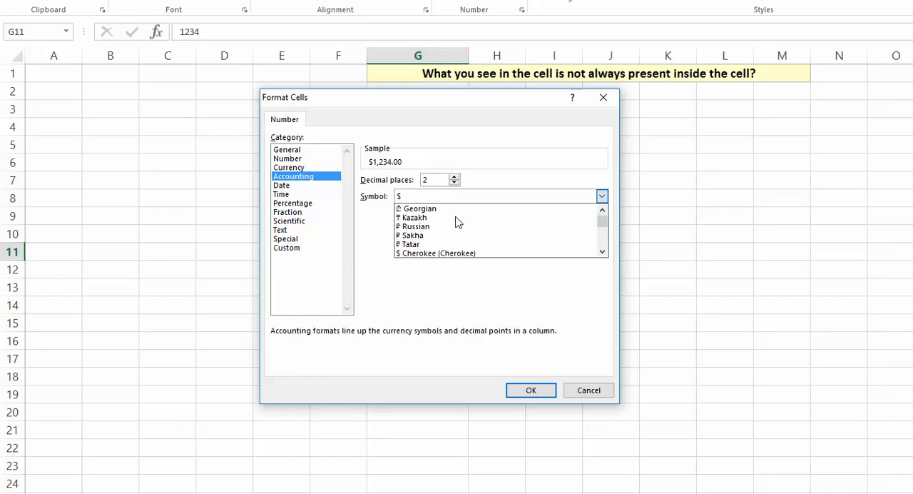
scroll(457, 222, "down", 5)
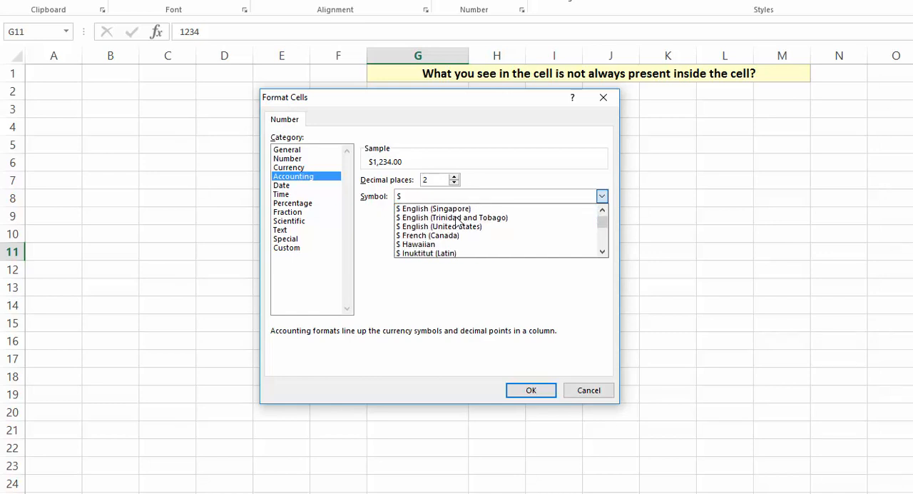
scroll(457, 222, "down", 8)
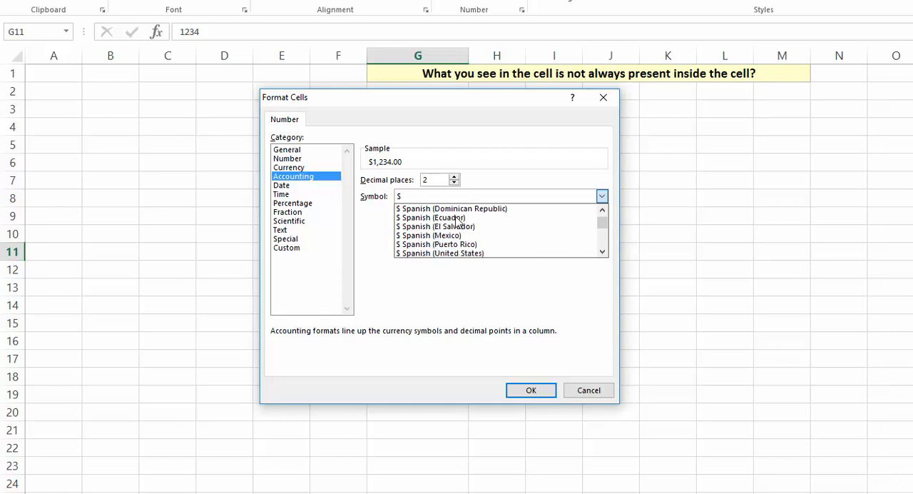
scroll(458, 222, "down", 6)
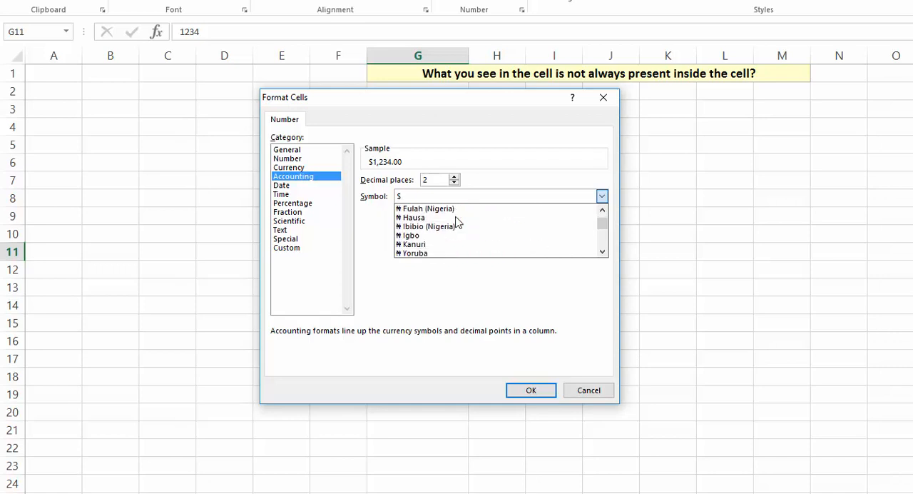
scroll(457, 222, "down", 6)
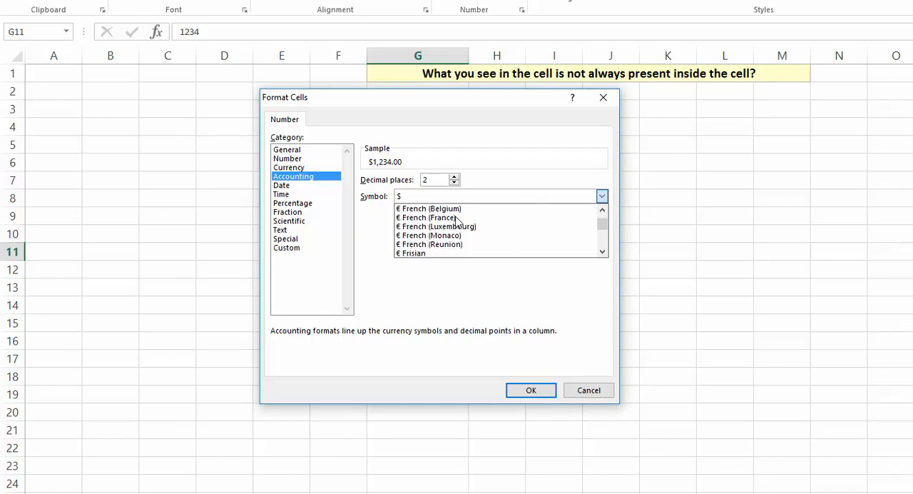
scroll(457, 222, "down", 8)
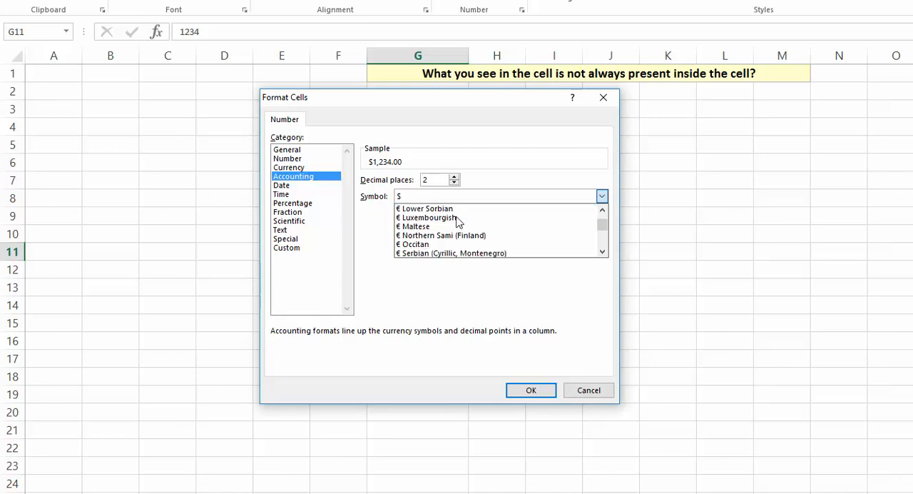
scroll(457, 222, "down", 6)
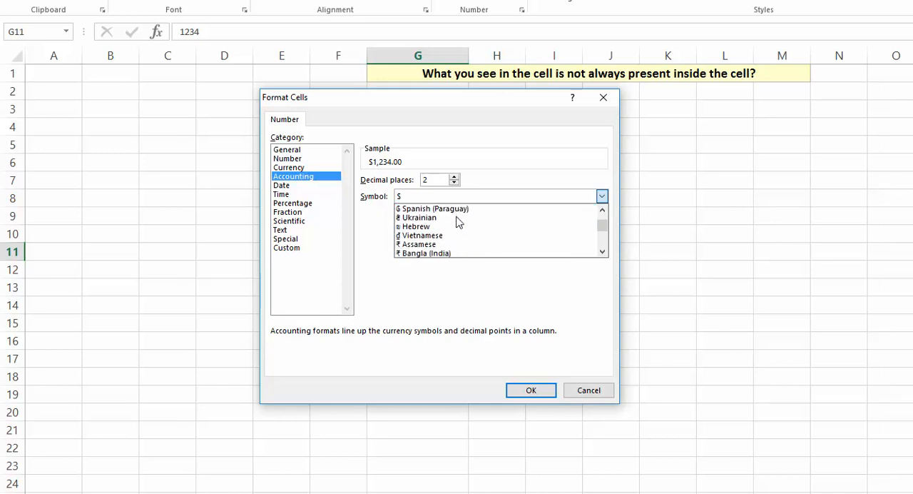
scroll(457, 222, "down", 3)
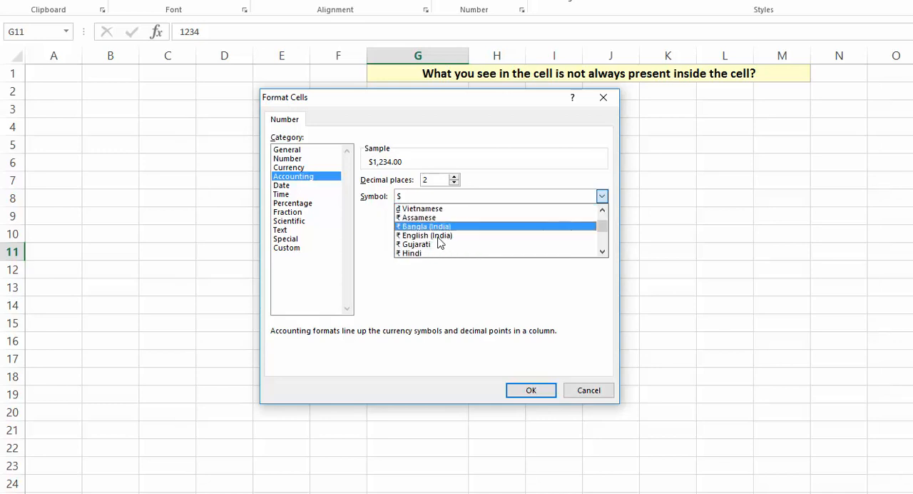
left_click(424, 254)
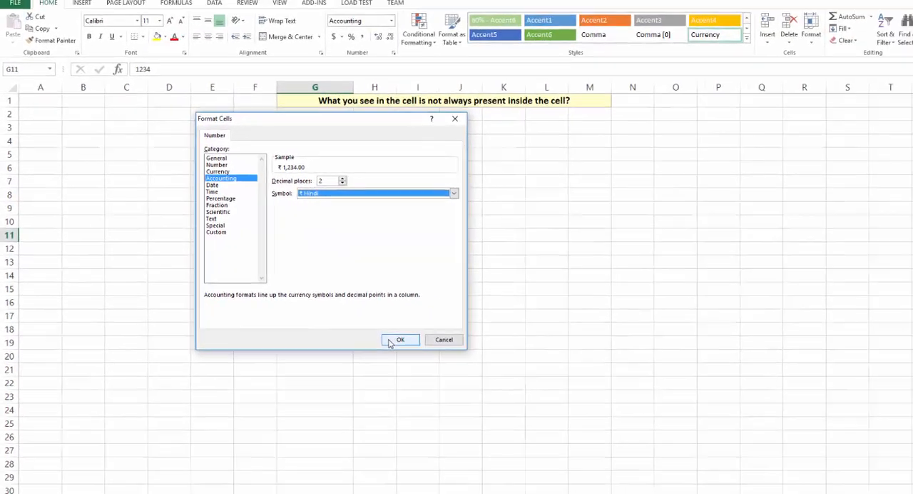
left_click(469, 370)
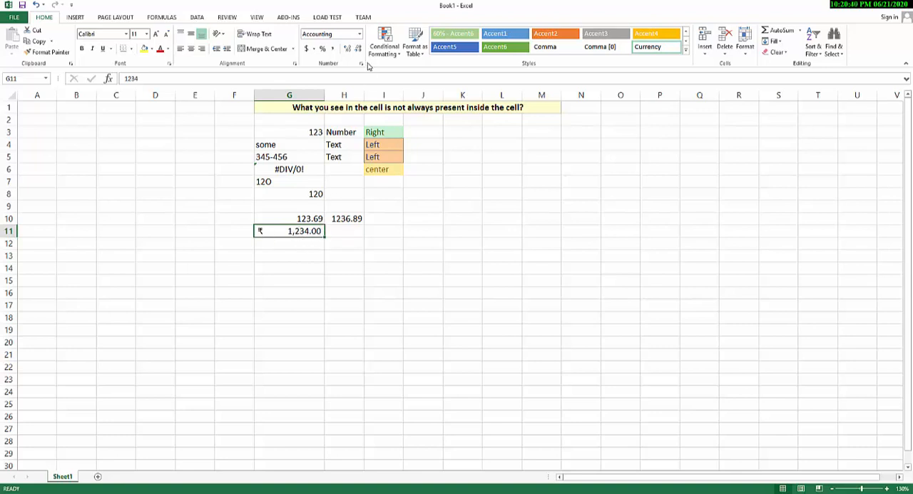
- Set the Accounting format of G11 to 0 decimal places with the $ symbol
left_click(313, 48)
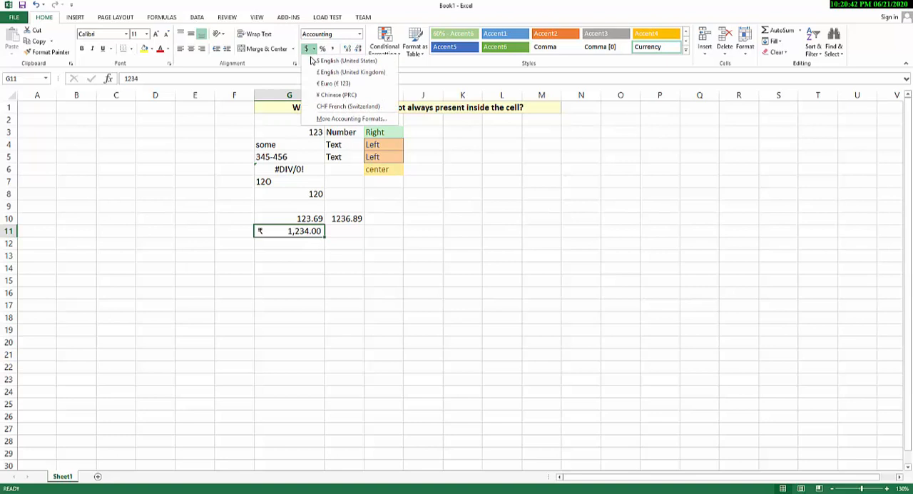
left_click(350, 119)
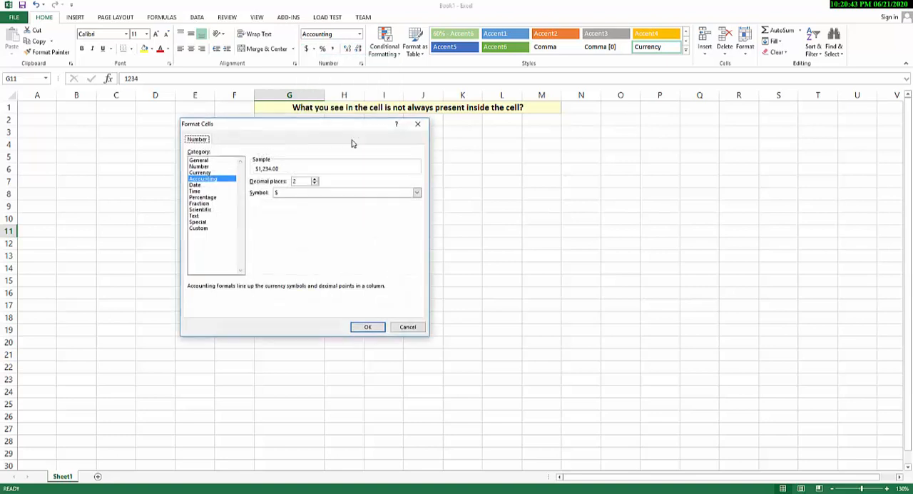
left_click(314, 184)
left_click(316, 195)
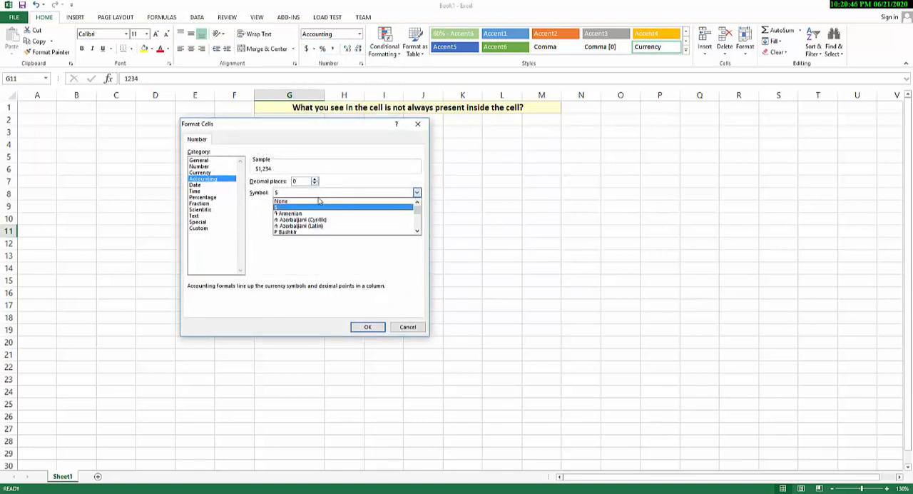
left_click(316, 205)
left_click(358, 327)
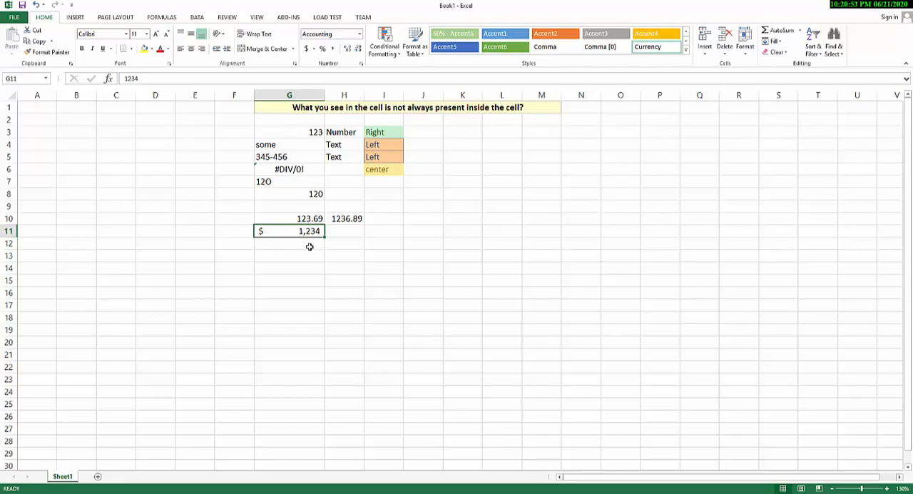
- Enter the label Percentages in G13
left_click(294, 254)
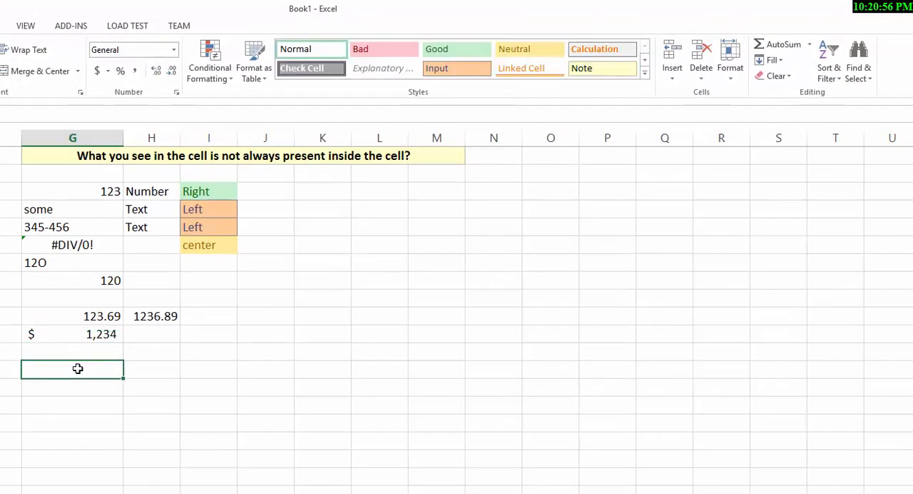
type("pERCENTAGES")
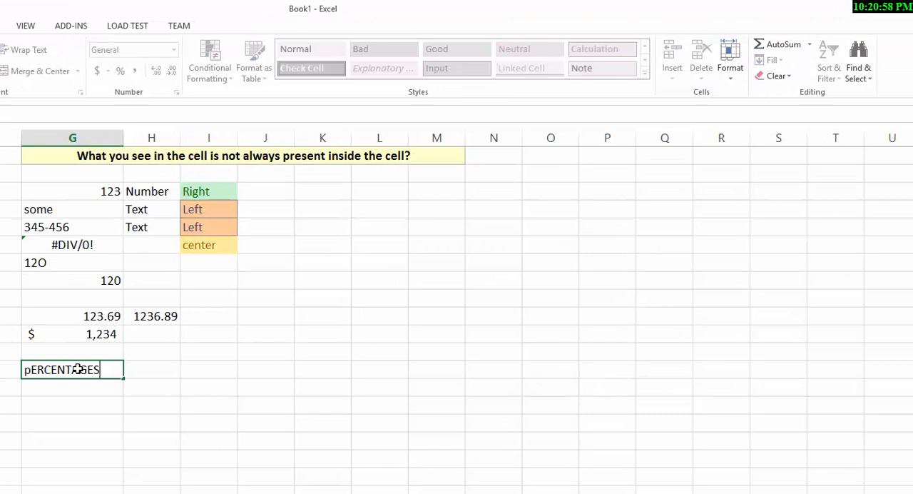
key("Return")
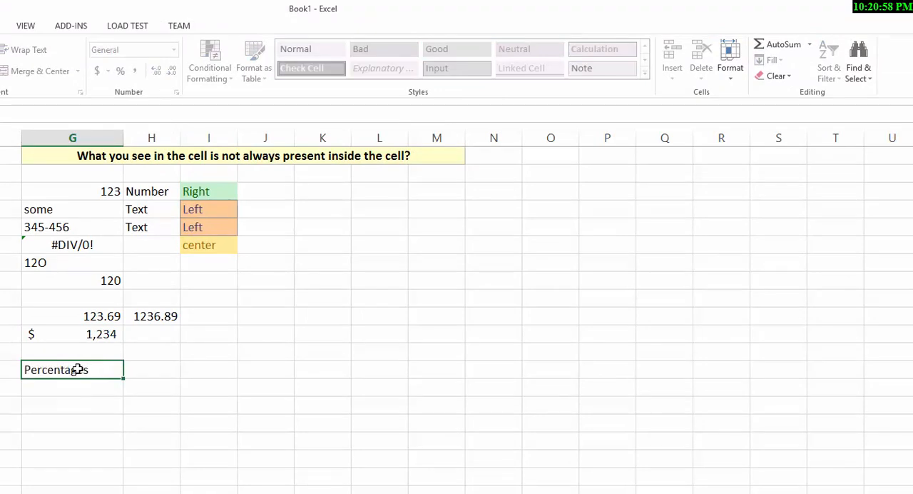
- Enter the column heading Before in H12, above the cell beside the Percentages label
left_click(148, 366)
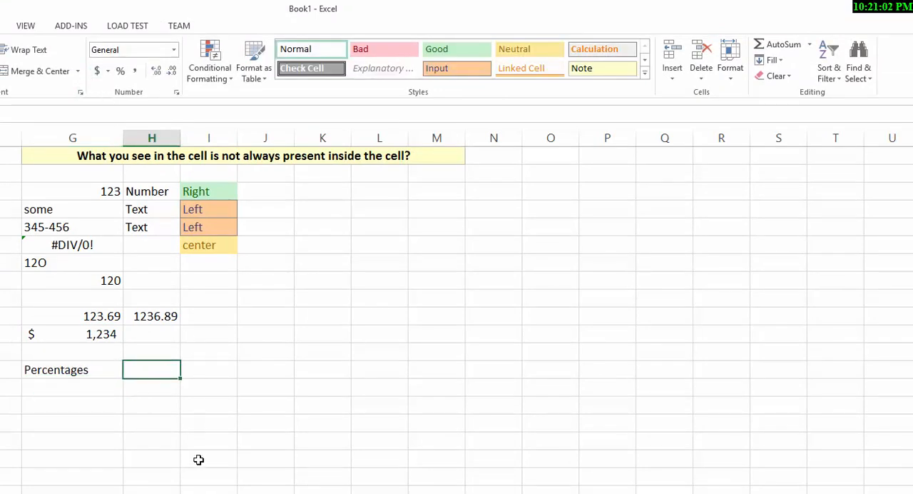
key("Up")
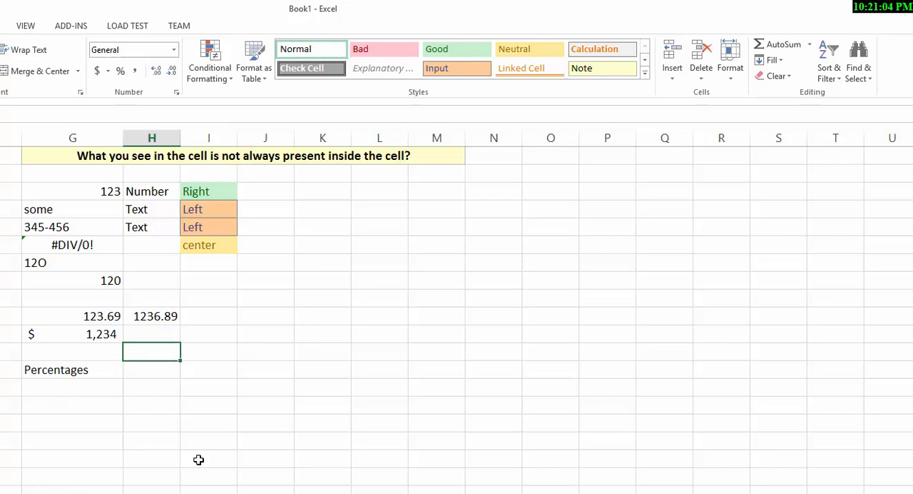
type("BeFO")
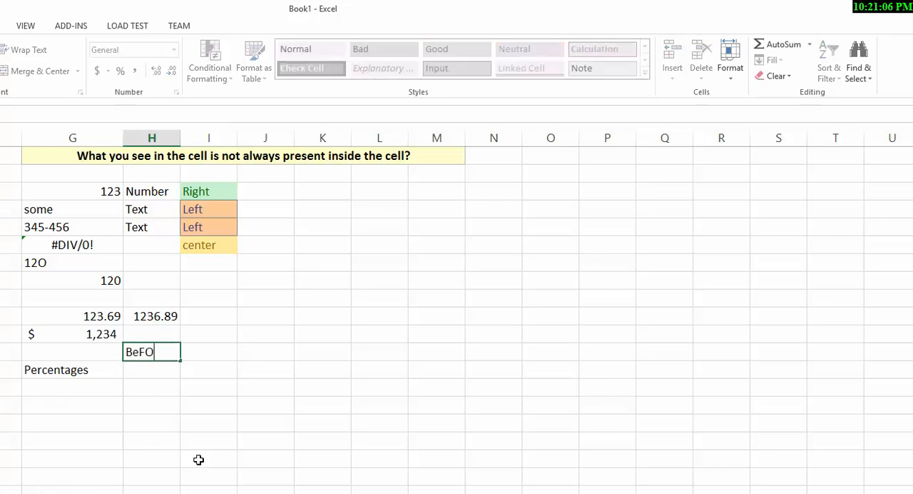
type("RE")
key("BackSpace")
key("BackSpace")
key("BackSpace")
key("BackSpace")
type("fore")
key("Tab")
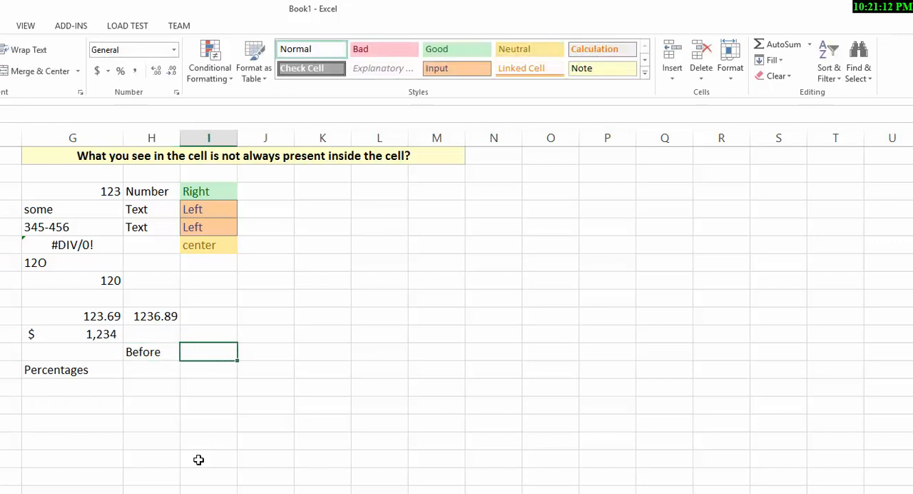
- Enter the column headings After in I12 and During in J12
type("Afte")
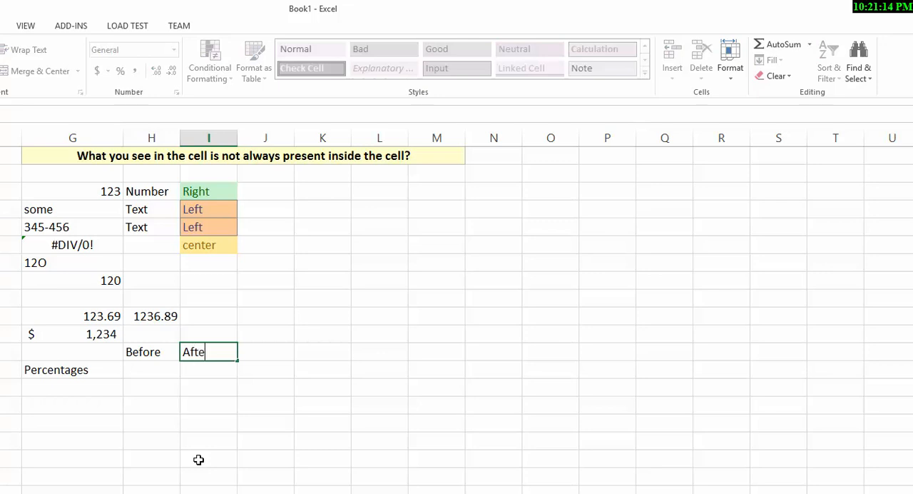
type("r")
key("Tab")
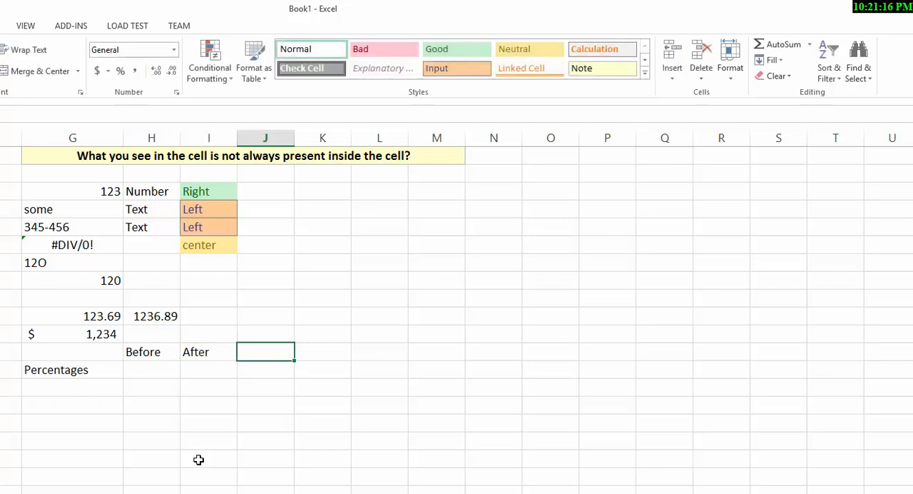
type("During")
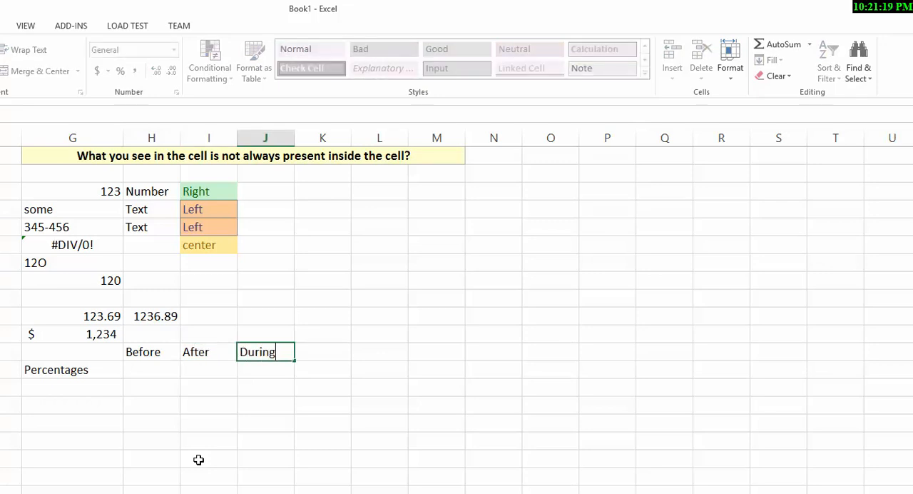
key("Return")
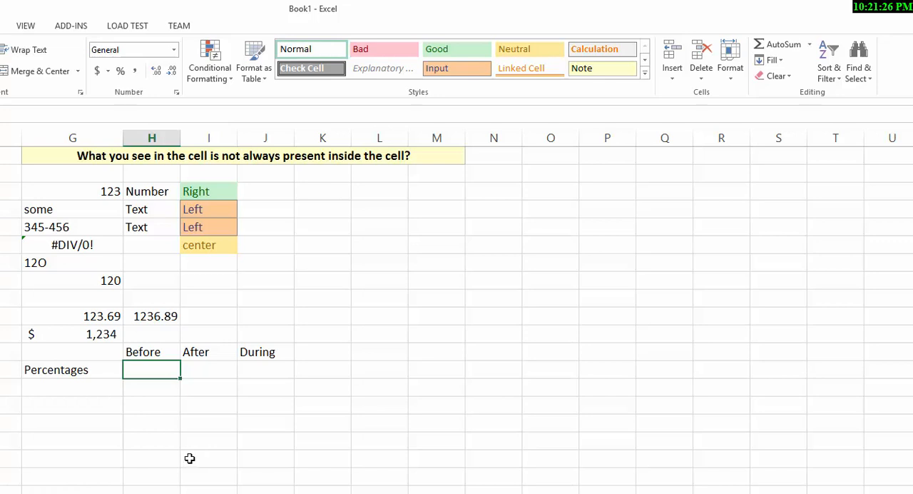
- Format the empty cell H13 under Before as a percentage, and enter 4 in it
left_click(121, 71)
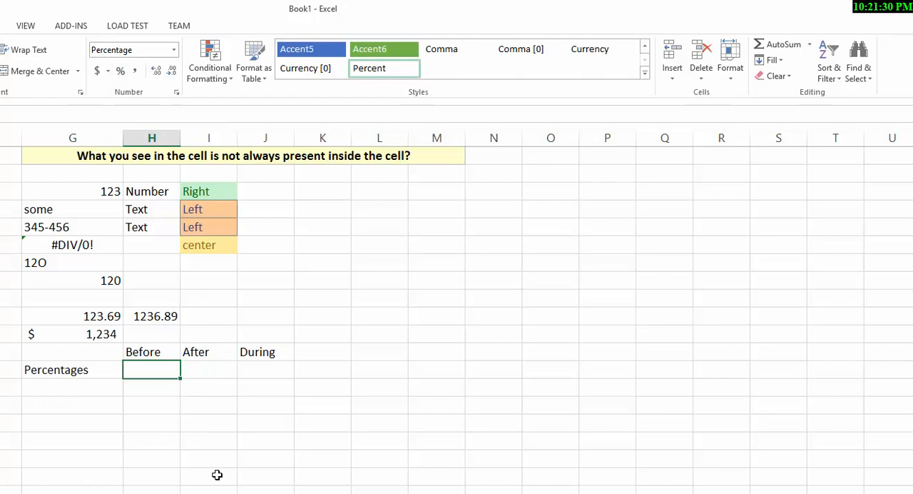
type("4")
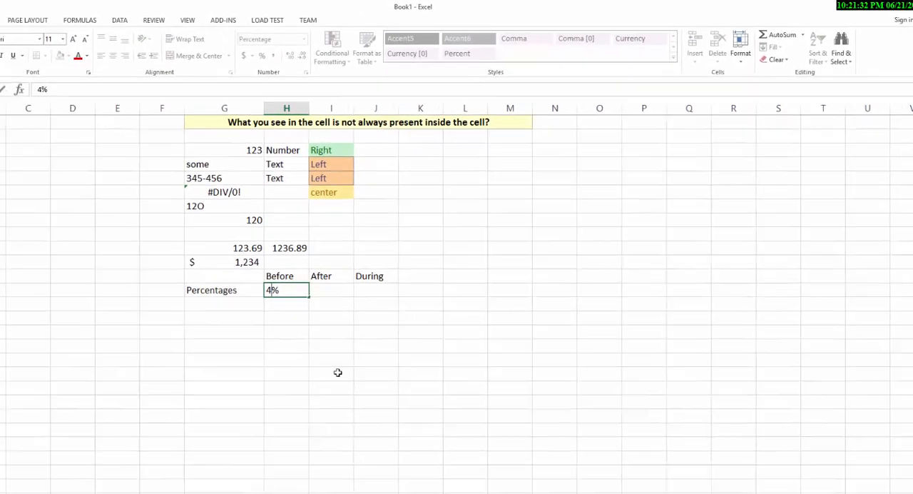
key("Return")
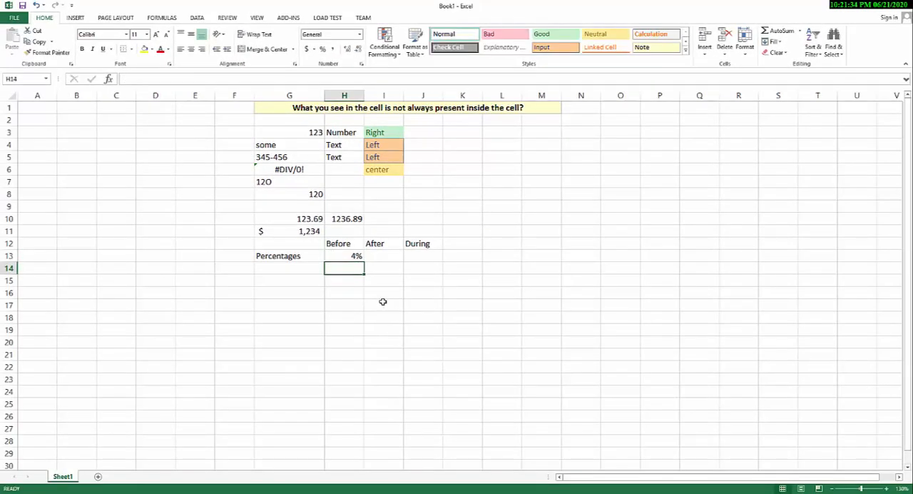
left_click(357, 256)
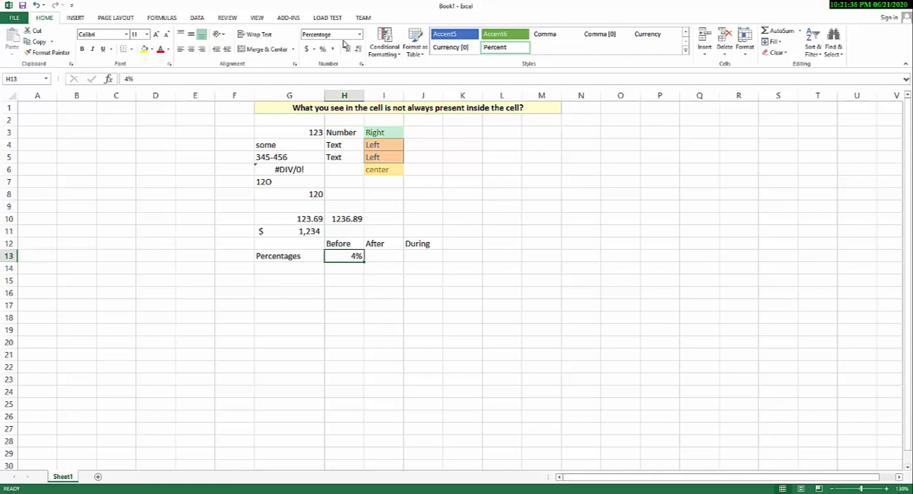
- Enter 4 in I13 under After, and apply the percent format to the filled cell
left_click(374, 256)
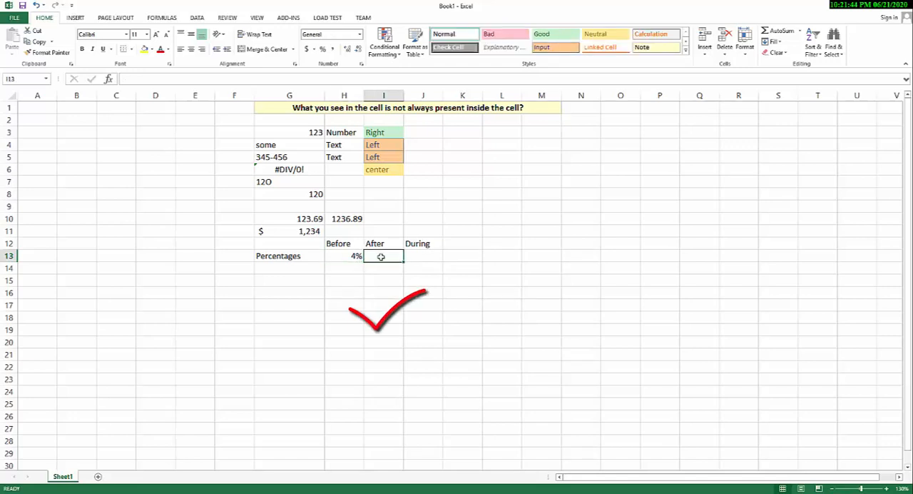
type("4")
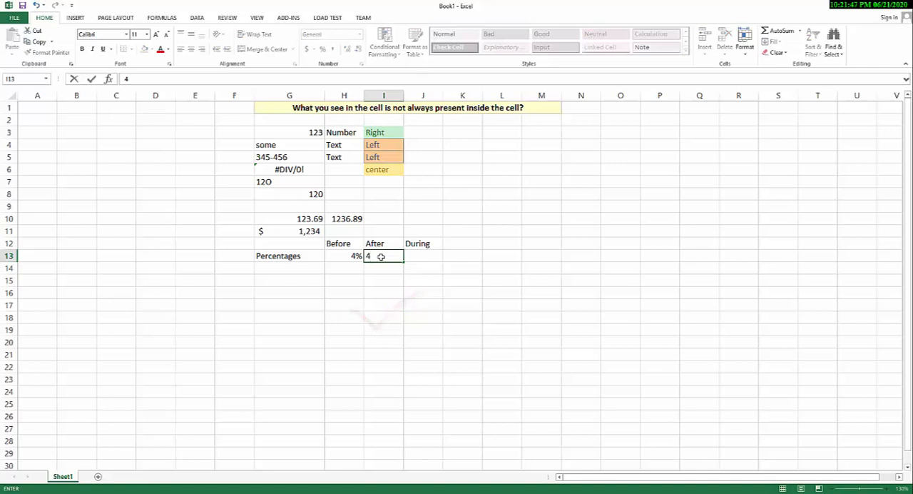
key("ctrl+Return")
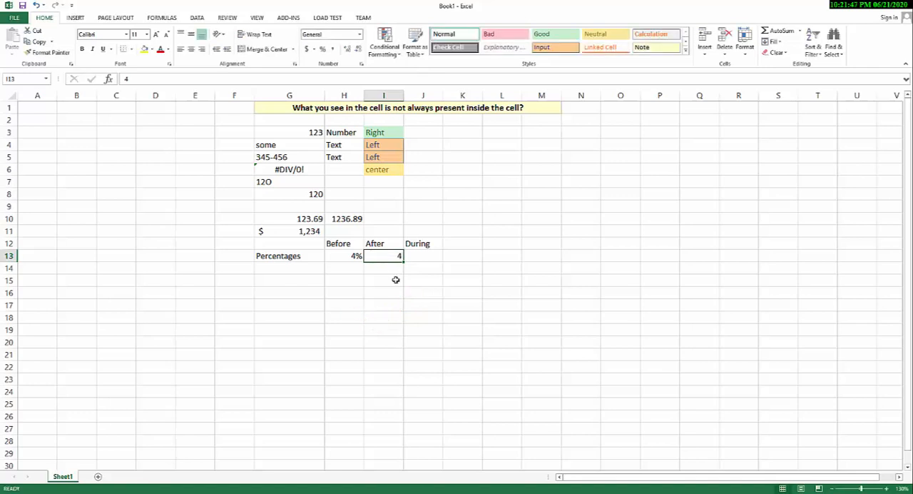
left_click(322, 50)
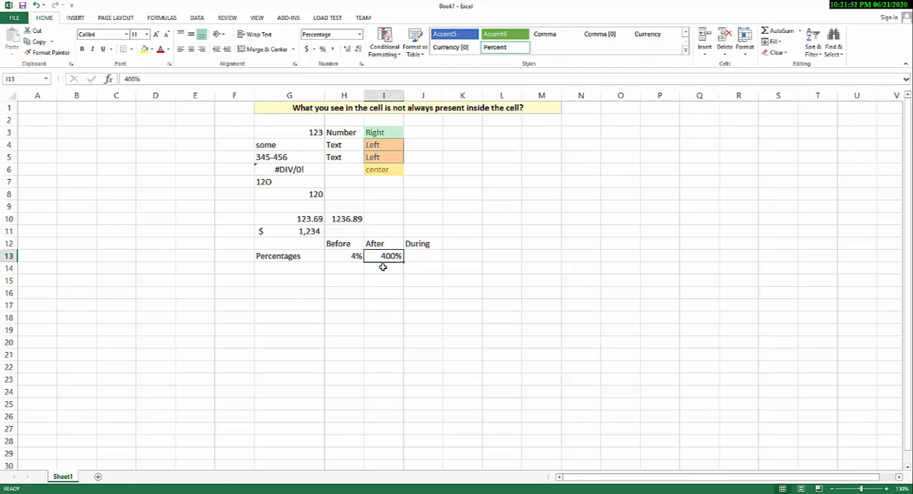
- Enter 4% with its percent sign directly in J13 under During
left_click(414, 255)
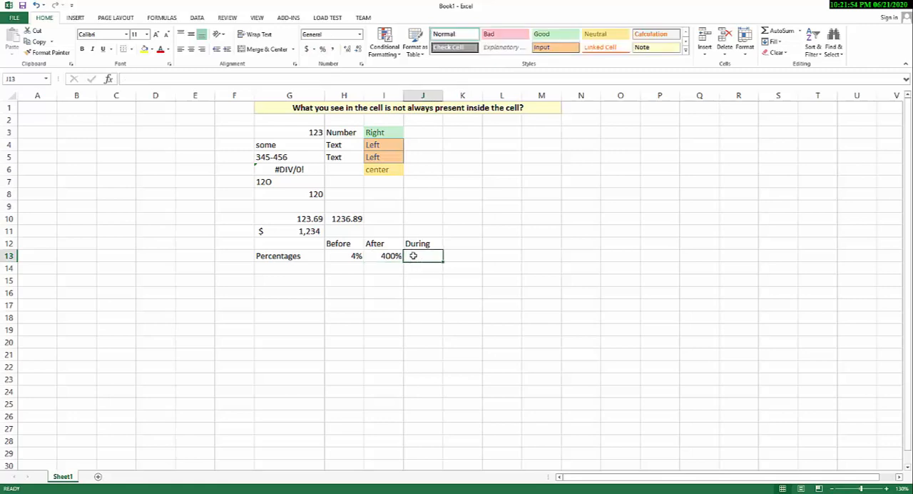
type("4")
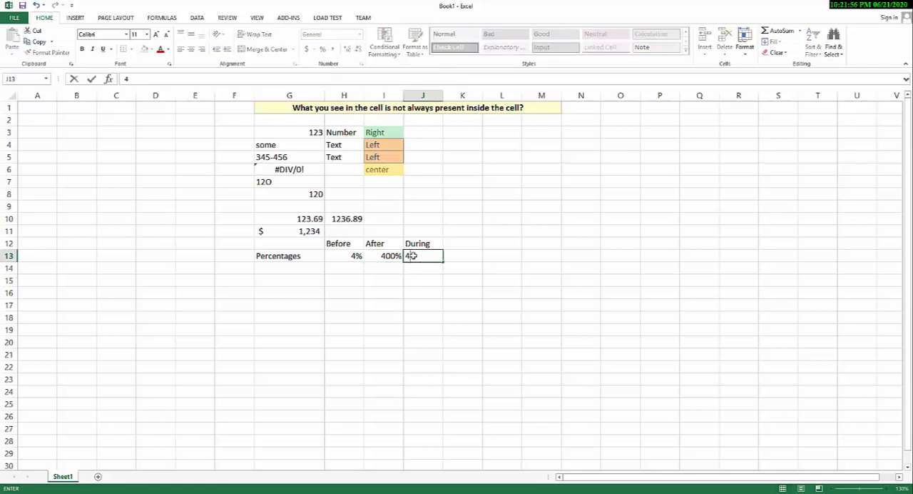
type("%")
key("Return")
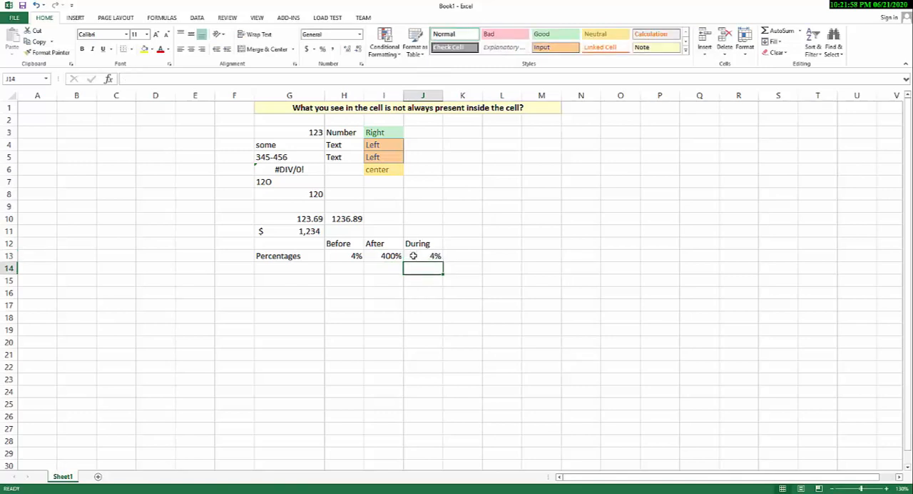
- Set the number format of H13:J13 to General and check the stored values under Before and During
left_click_drag(355, 255, 418, 264)
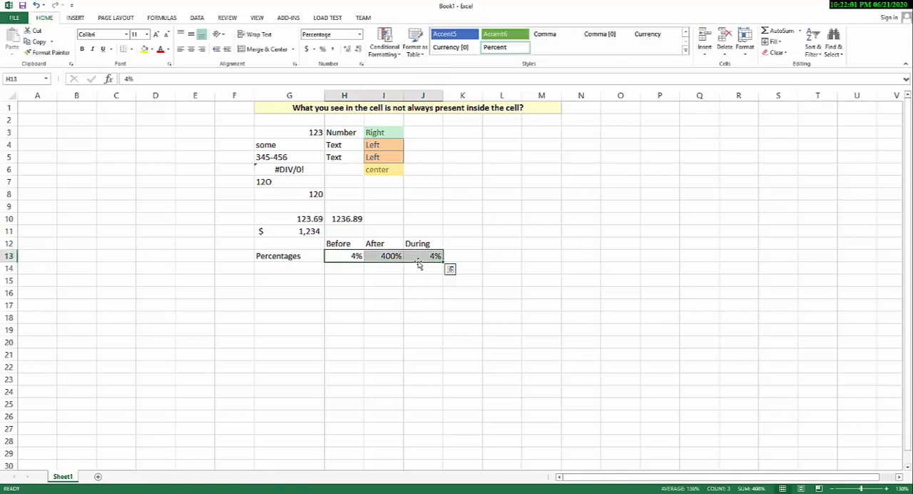
left_click(359, 35)
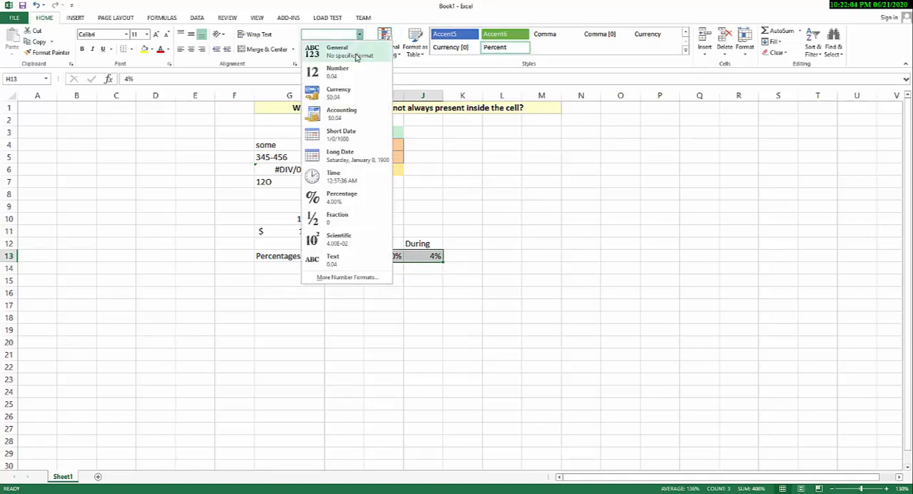
left_click(355, 57)
left_click(384, 291)
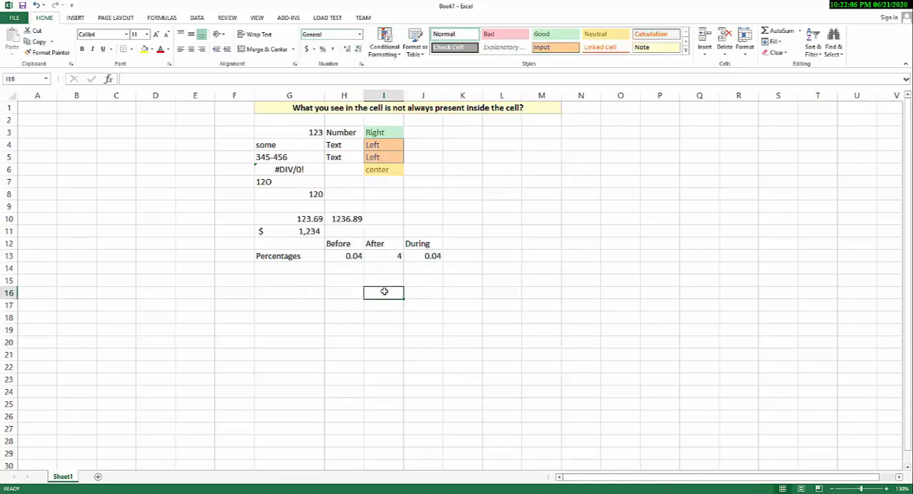
left_click(358, 257)
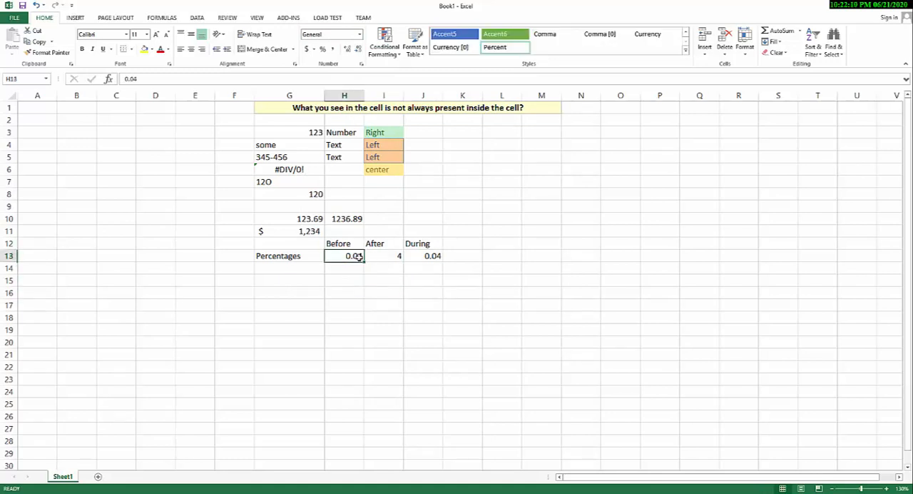
left_click(426, 257)
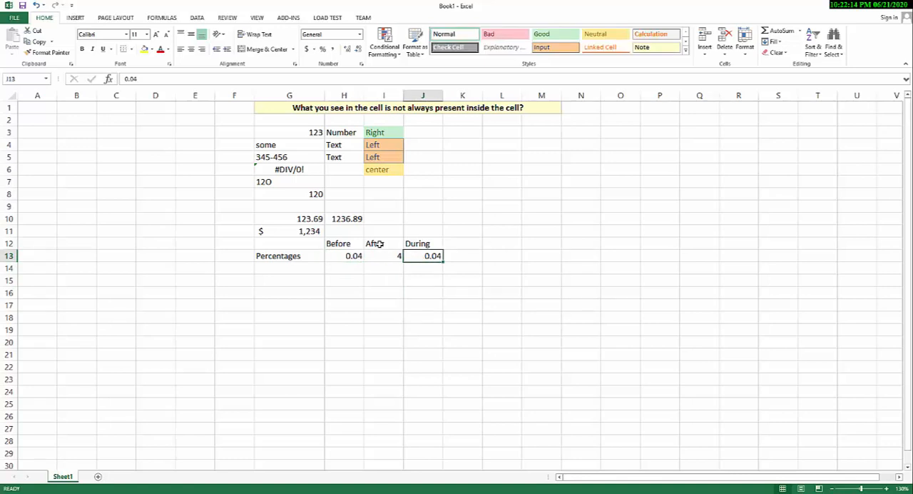
- Enter the label Incorrect in I14 below the After value and give it the Bad cell style
left_click_drag(380, 243, 380, 260)
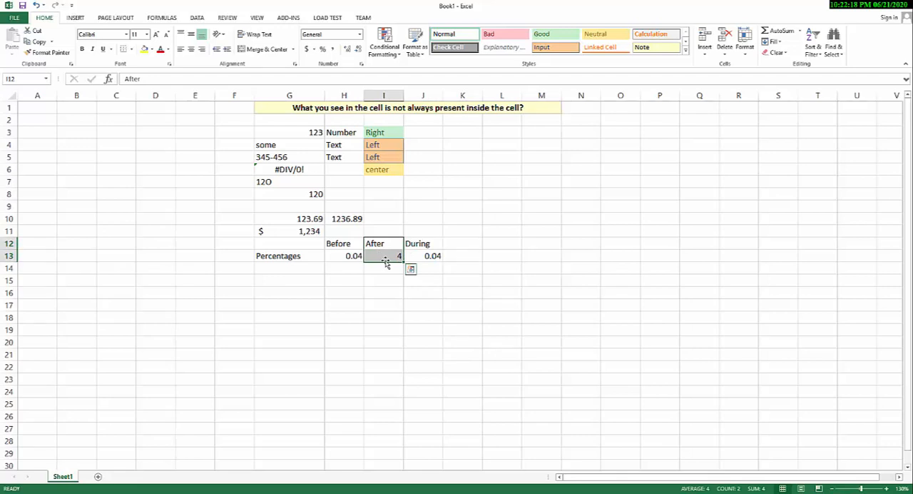
left_click(384, 268)
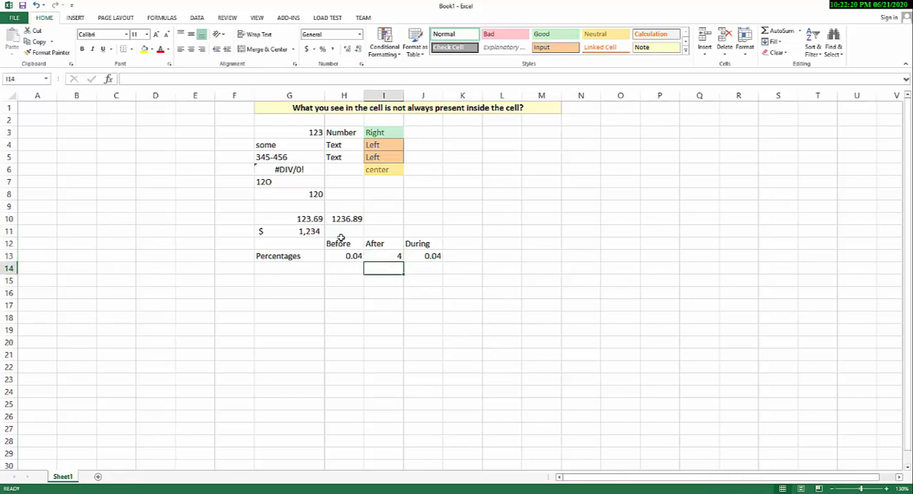
type("Incorrect")
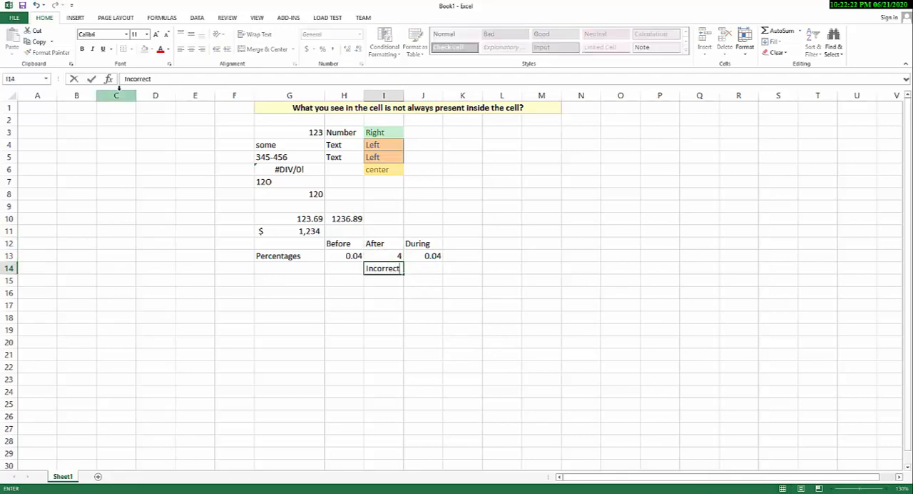
key("Return")
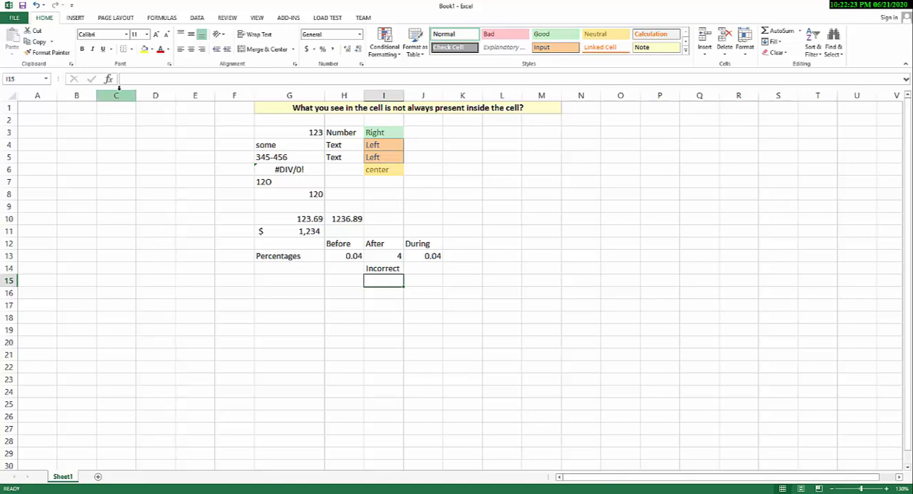
left_click(379, 269)
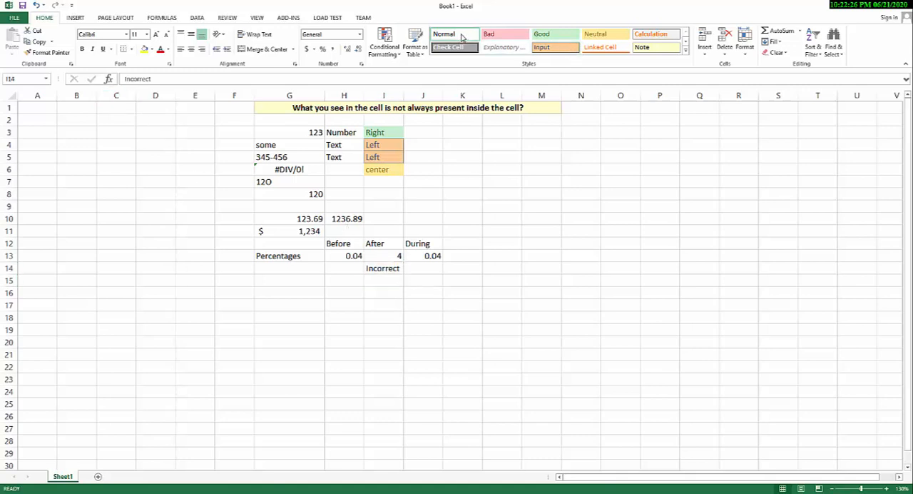
left_click(500, 37)
key("Return")
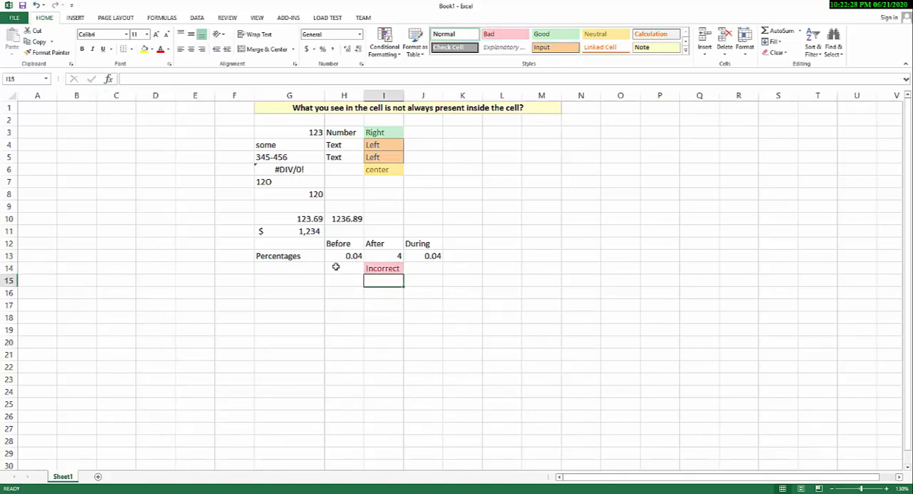
- Make the Before and During headings in row 12 bold
left_click(341, 246)
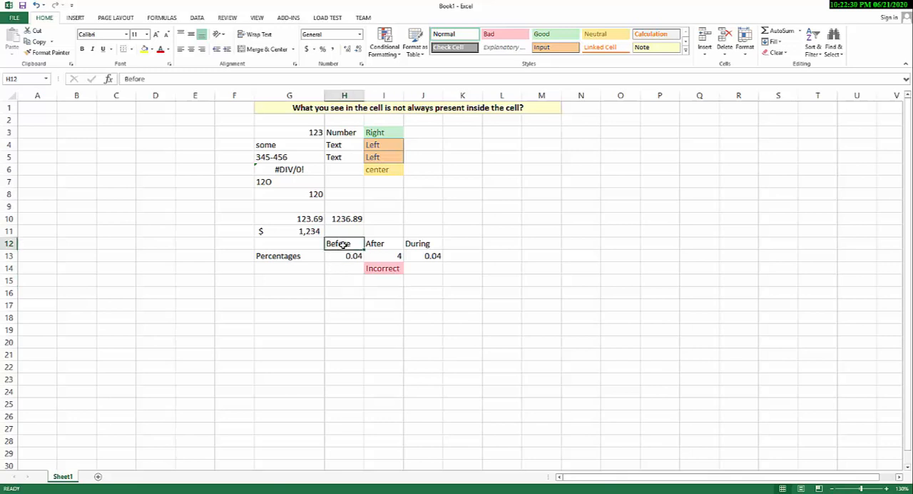
key("ctrl+b")
left_click(415, 246)
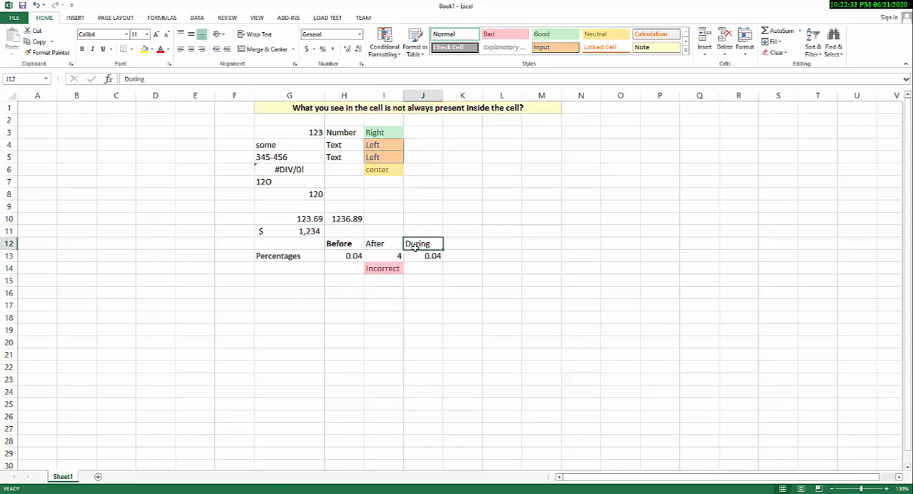
key("ctrl+b")
- Enter the label Comma in G15 and the number 145678 beside it in H15
left_click(312, 291)
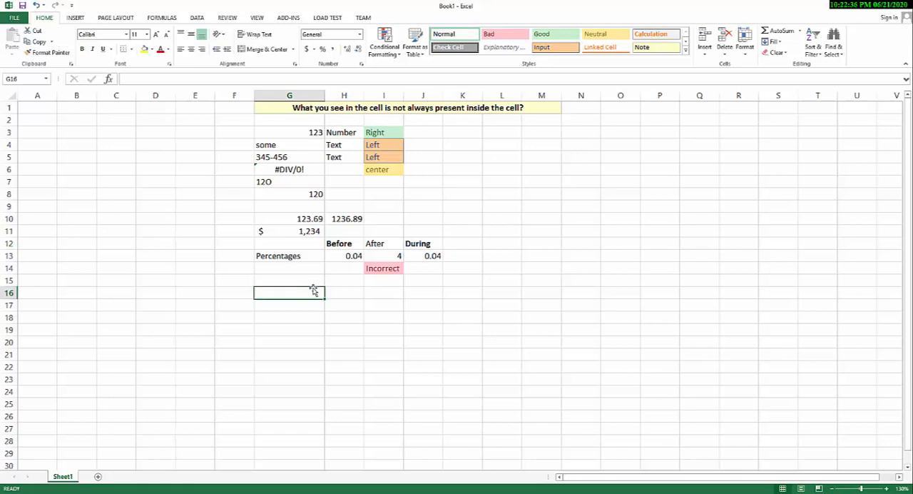
left_click(308, 280)
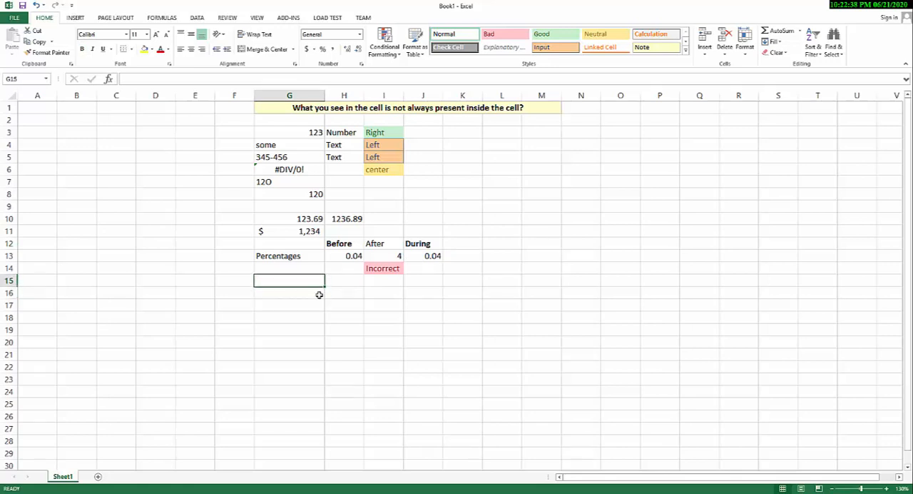
type("Comma")
key("Tab")
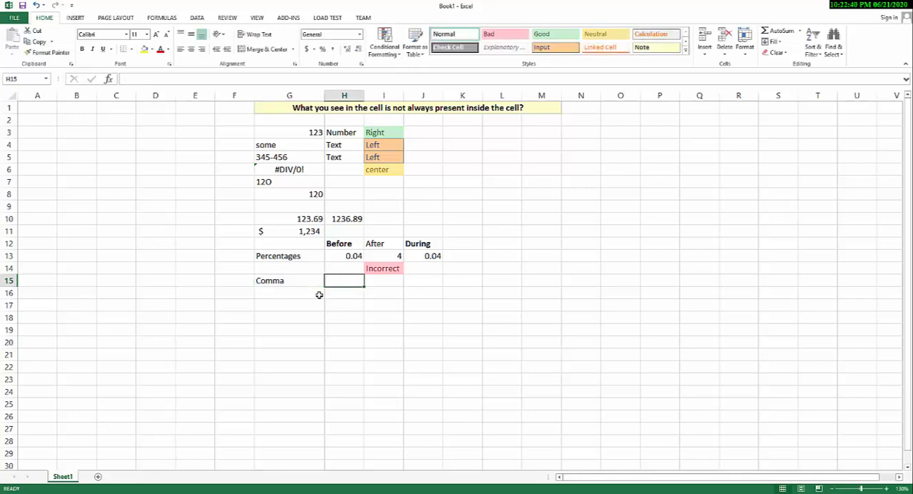
type("145678")
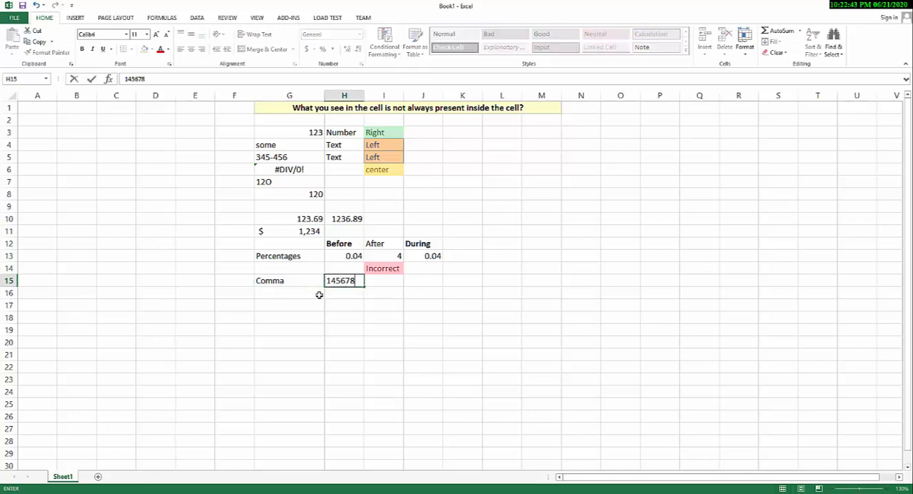
left_click(319, 294)
- Apply the comma number format to H15 and reduce it to no decimal places
left_click(342, 281)
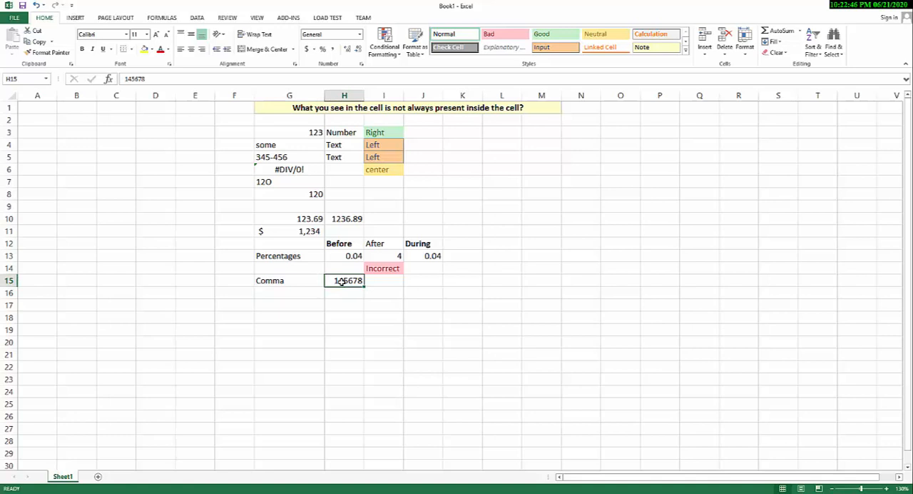
left_click(333, 50)
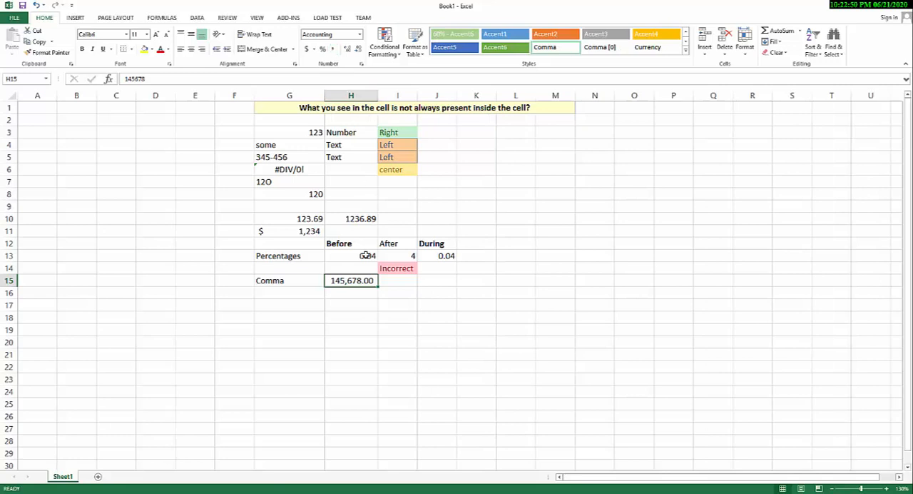
left_click(358, 49)
left_click(358, 49)
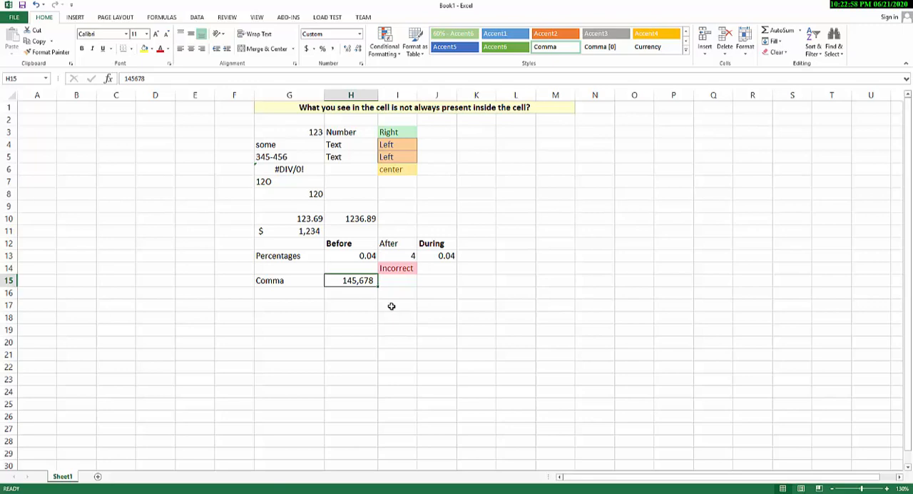
- Look through the available number formats for G16, including the full list of custom format codes, leaving the cell's format as it is
left_click(323, 291)
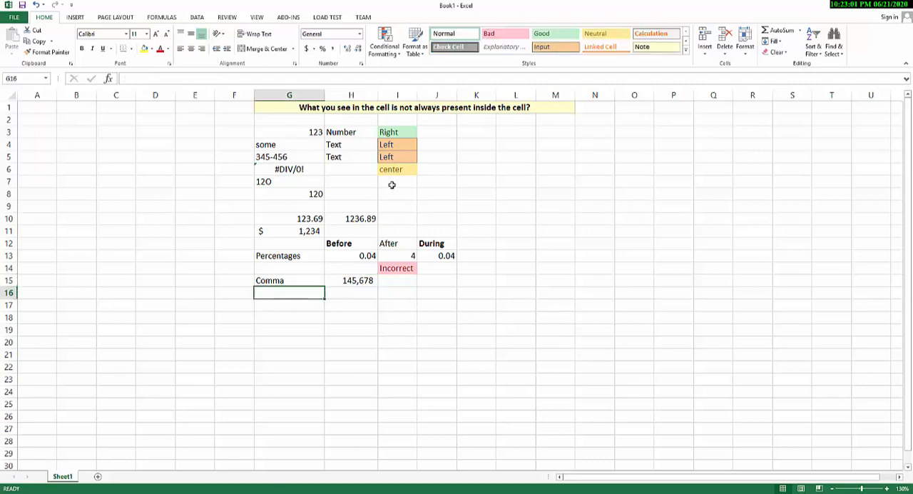
left_click(358, 34)
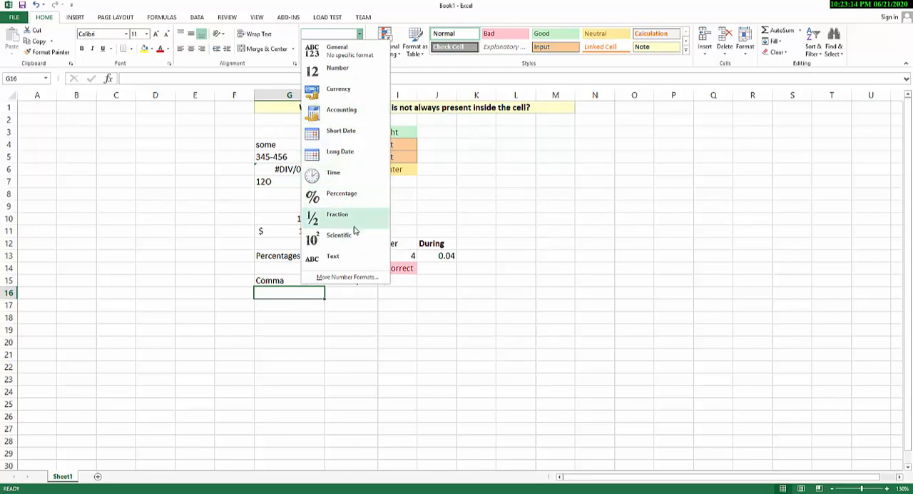
left_click(359, 277)
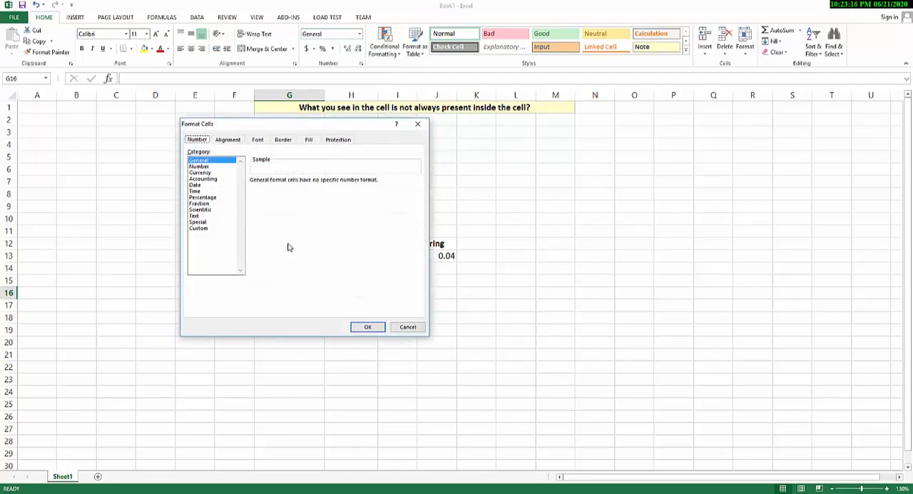
left_click(214, 227)
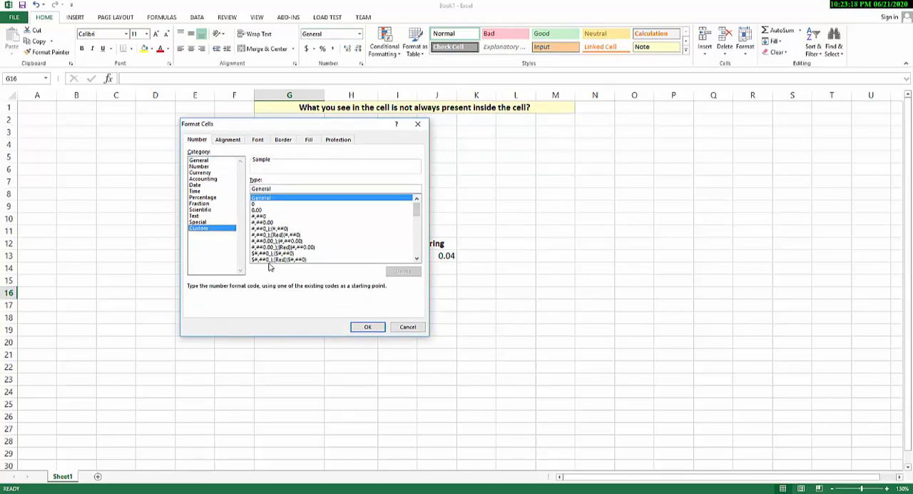
left_click_drag(416, 207, 416, 256)
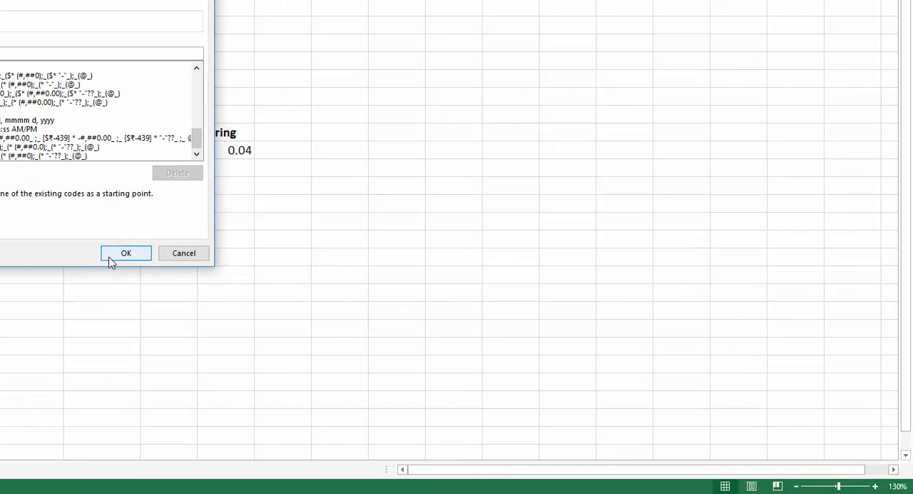
left_click(109, 256)
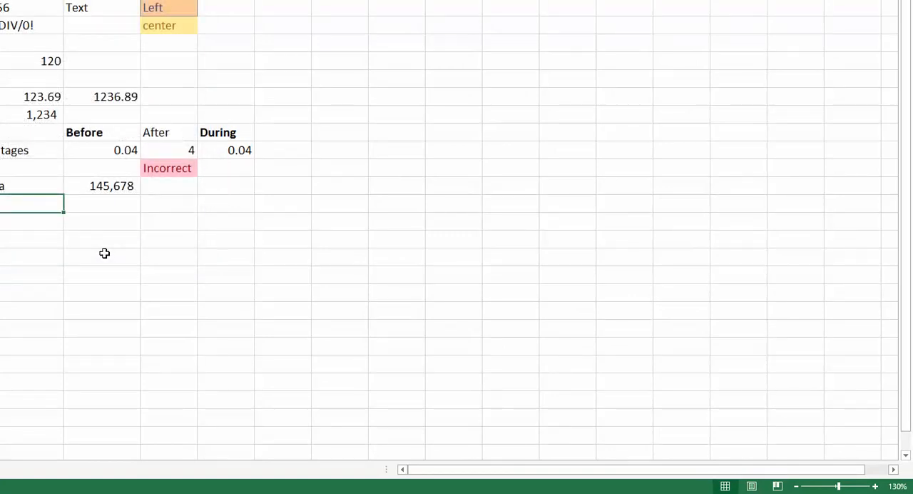